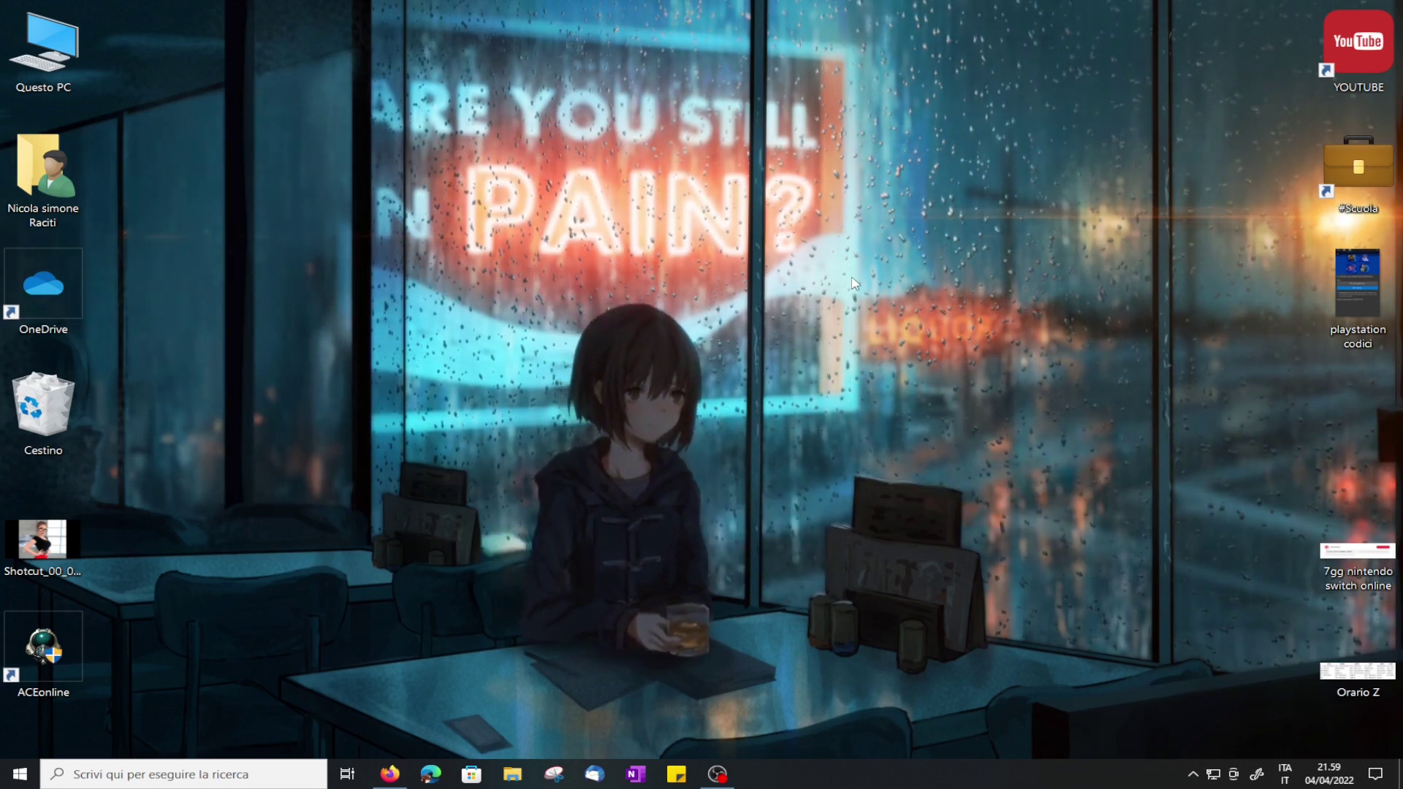
Step: Create a new text document named prova on the desktop and open it
right_click(220, 341)
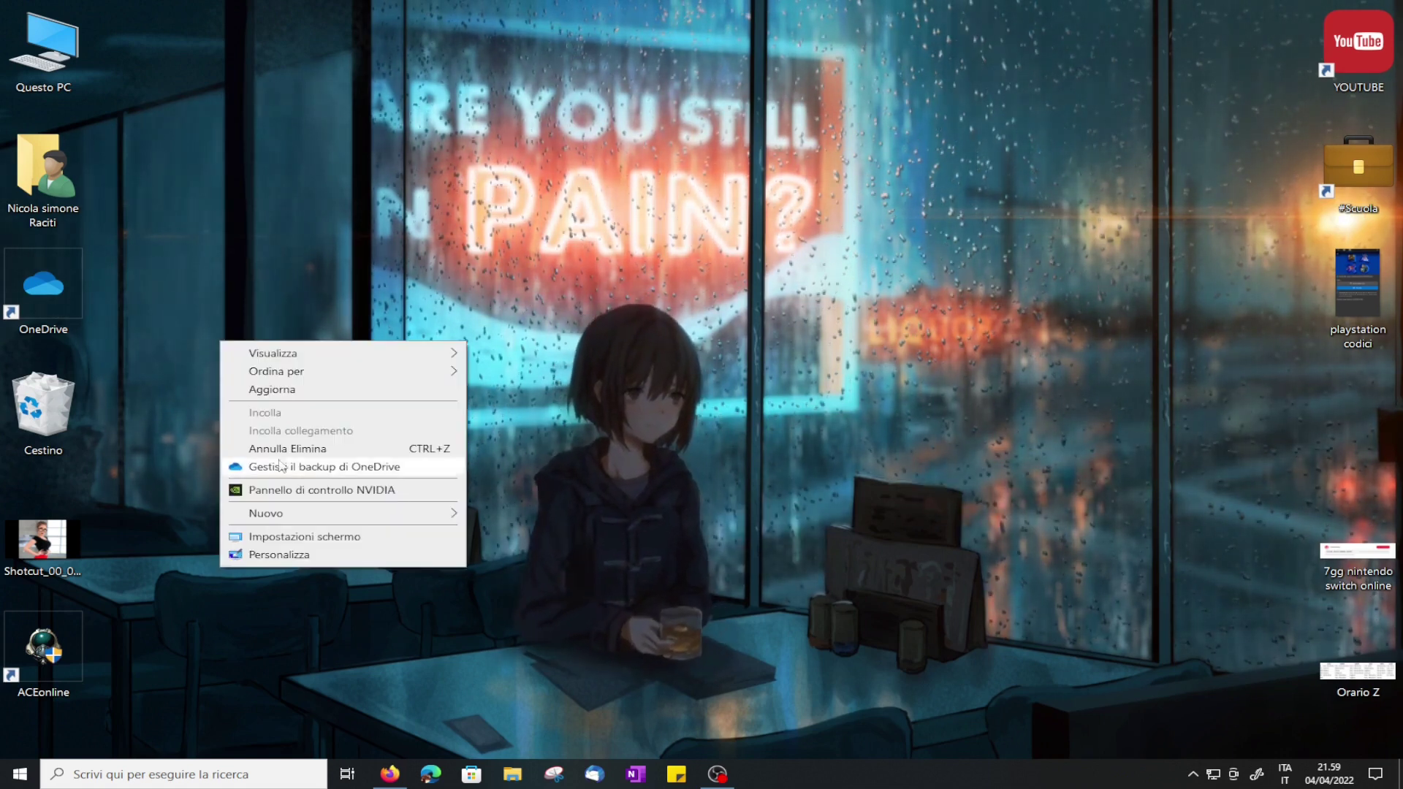
mouse_move(438, 513)
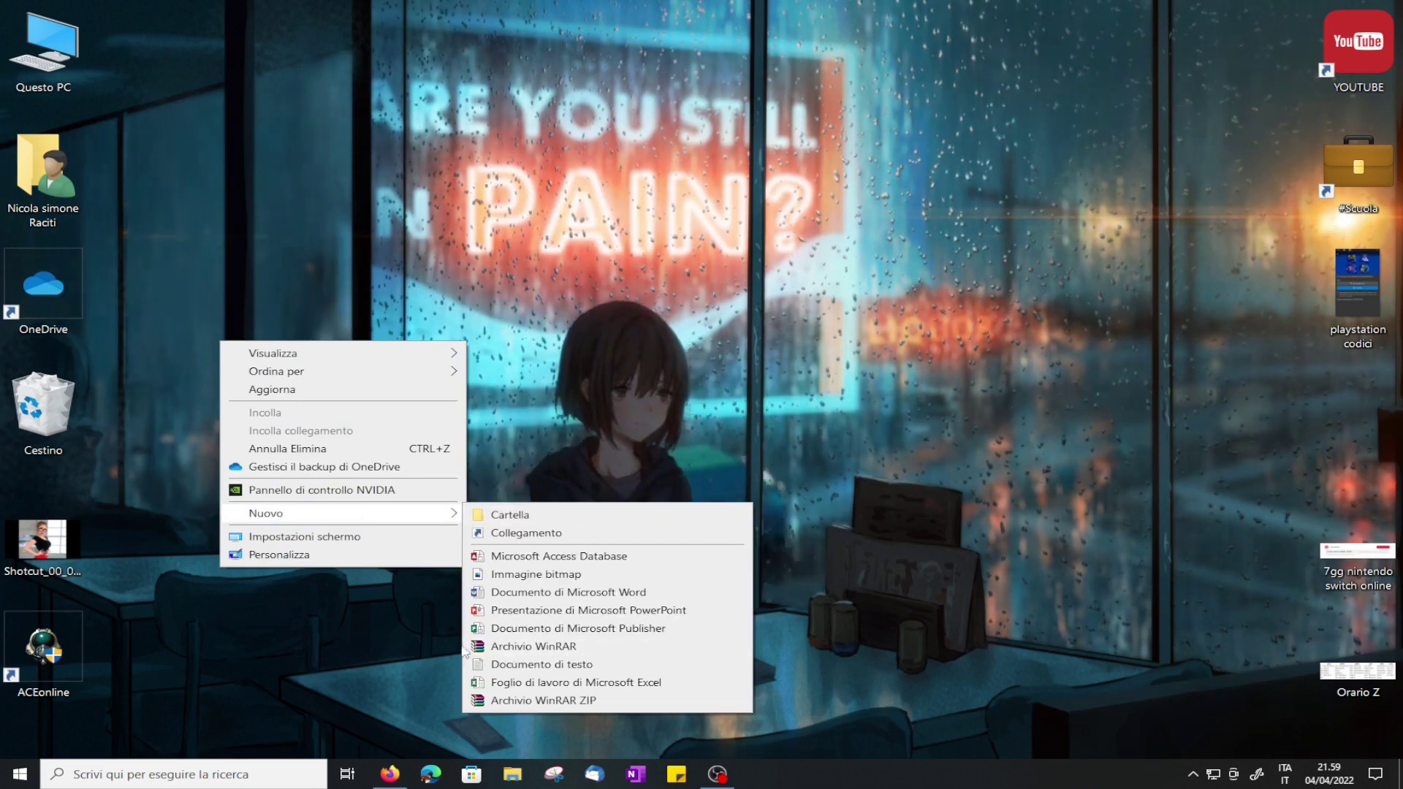
click(552, 664)
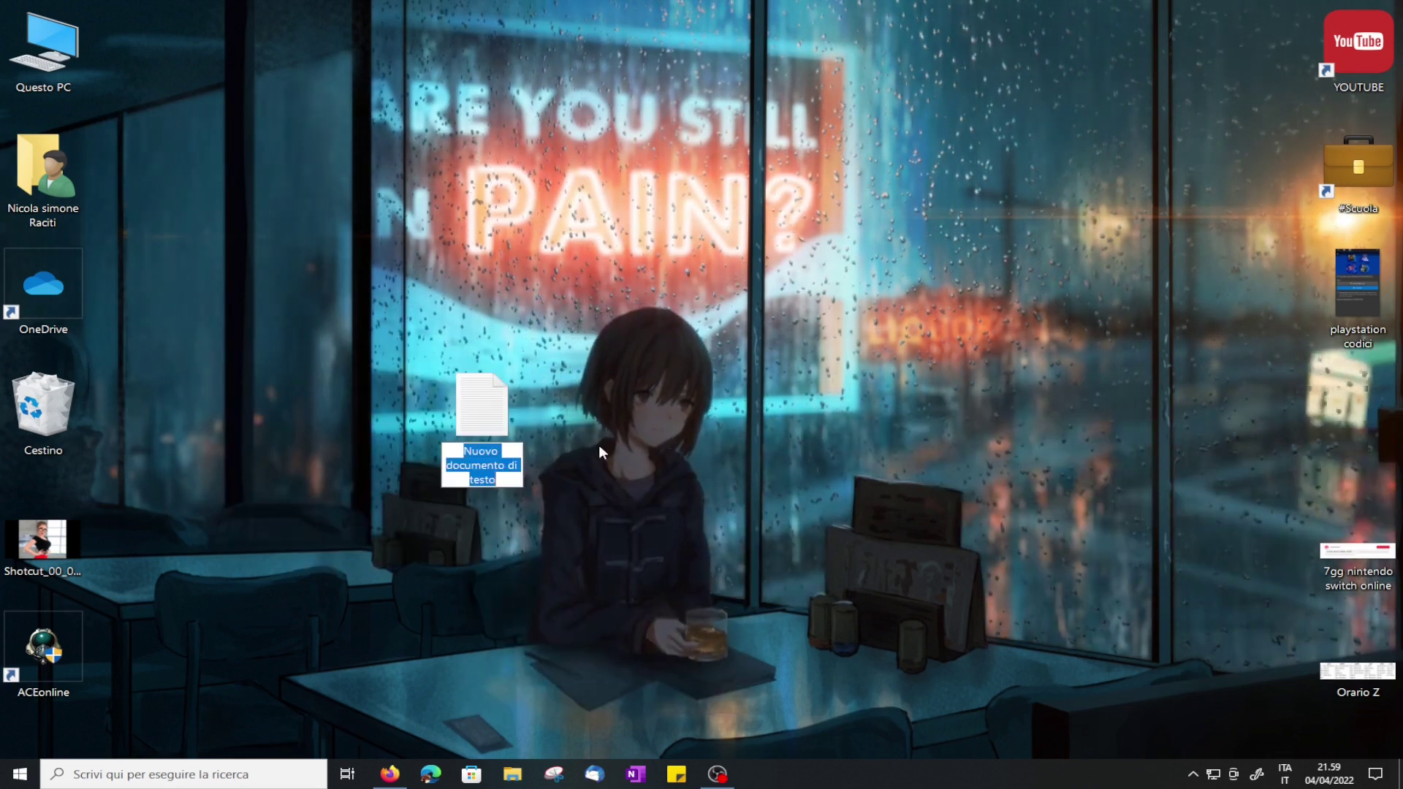
text(prova)
key(Return)
key(Return)
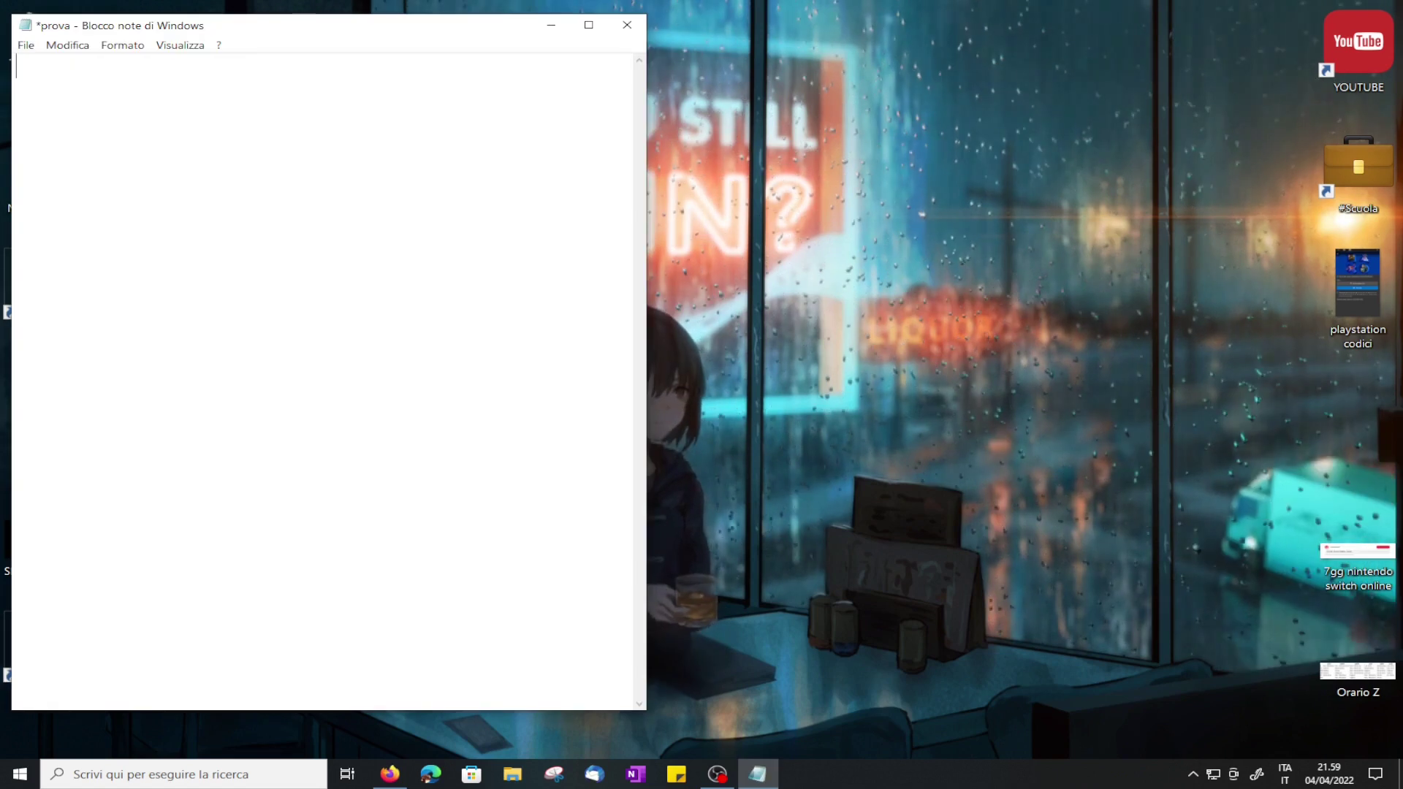
Step: Enter 21.59 in the prova document, then save the changes and close it
text(21.59)
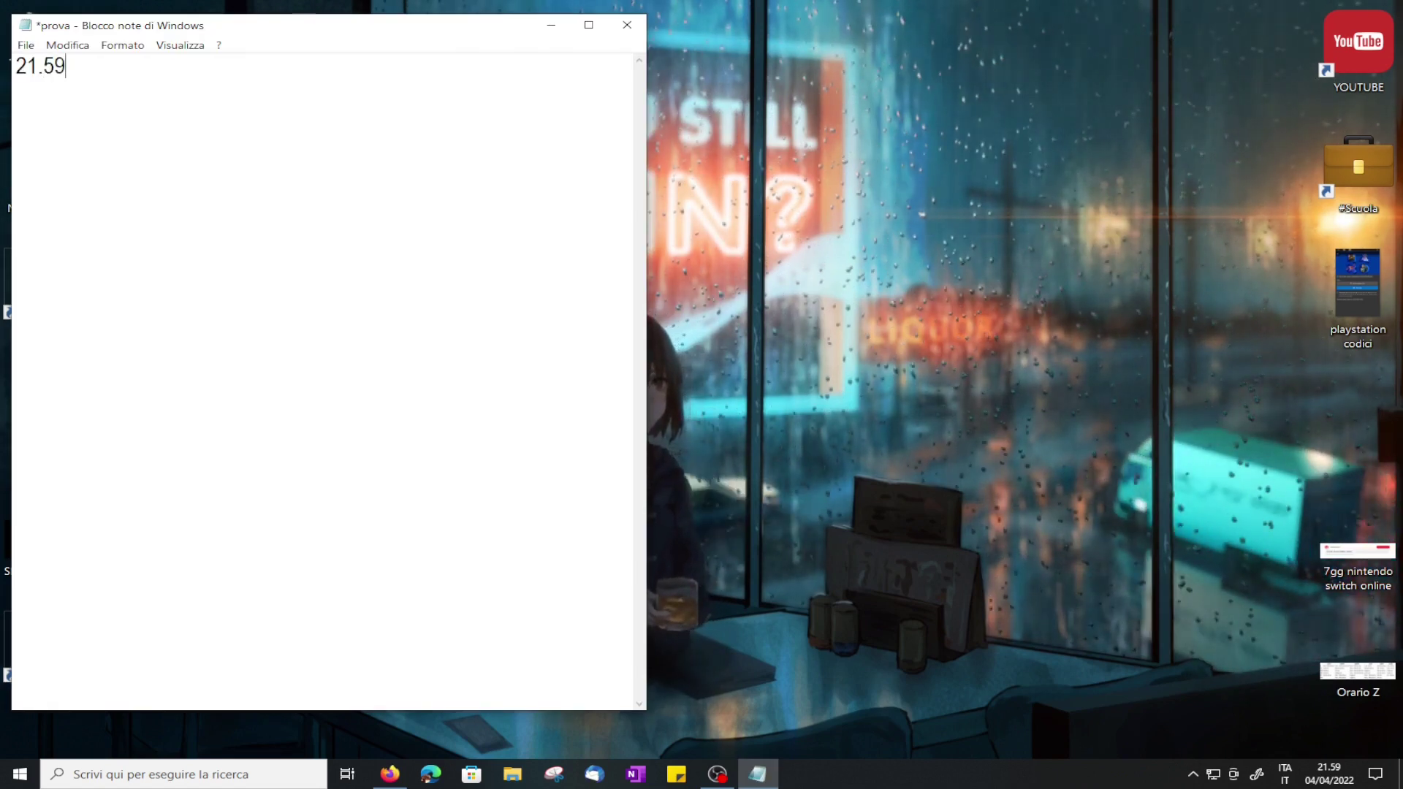
click(627, 25)
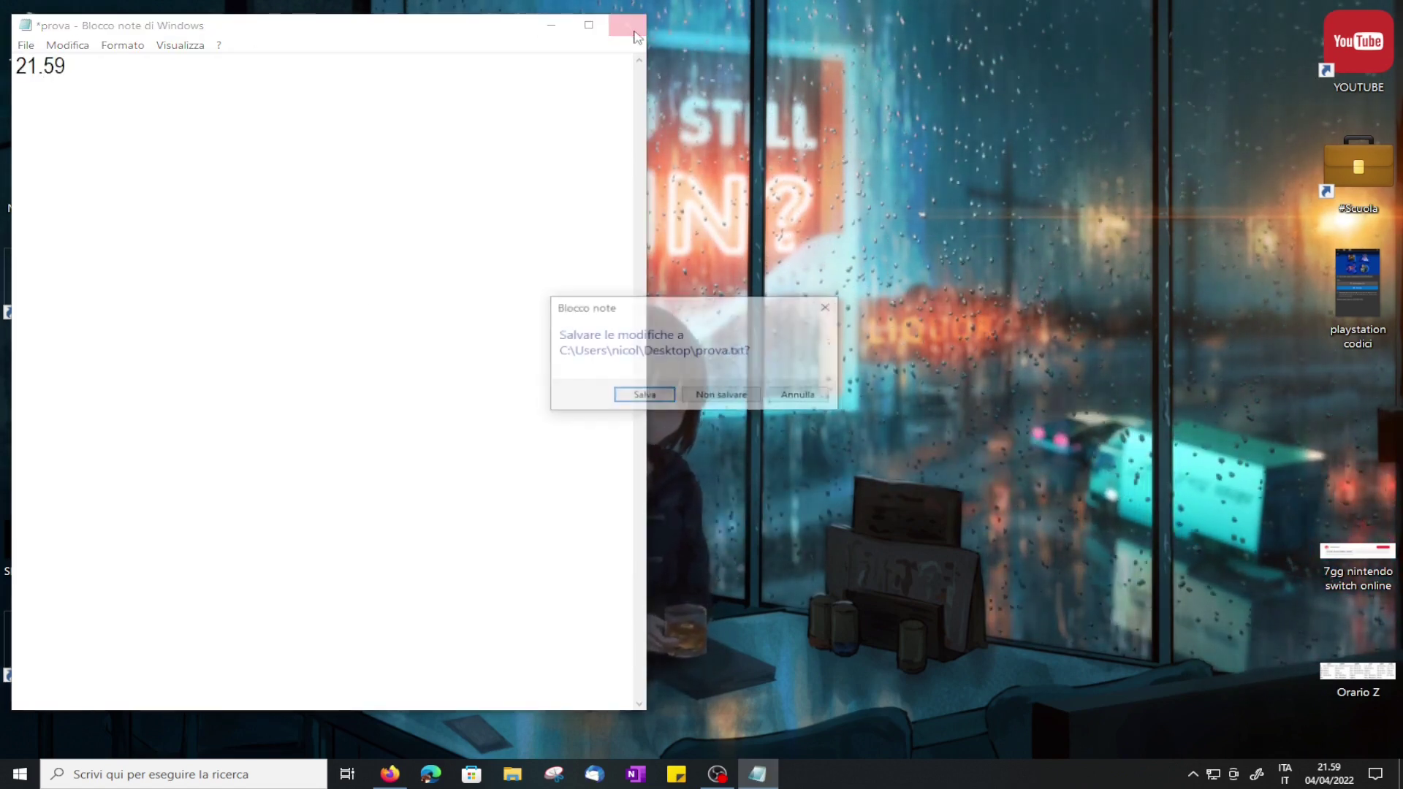
click(653, 398)
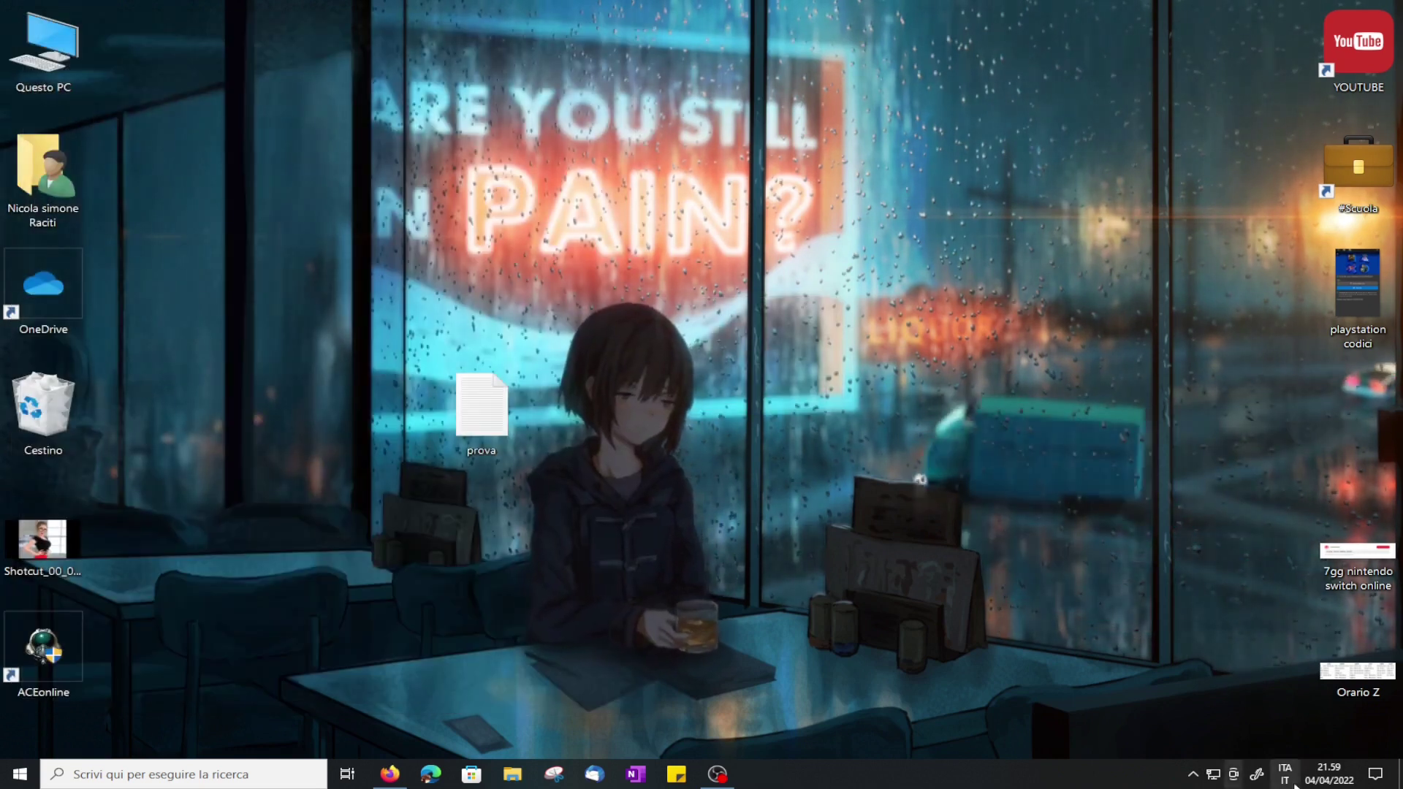
Step: Check the current system date and the creation, modification and access times in the prova file's properties
mouse_move(1336, 786)
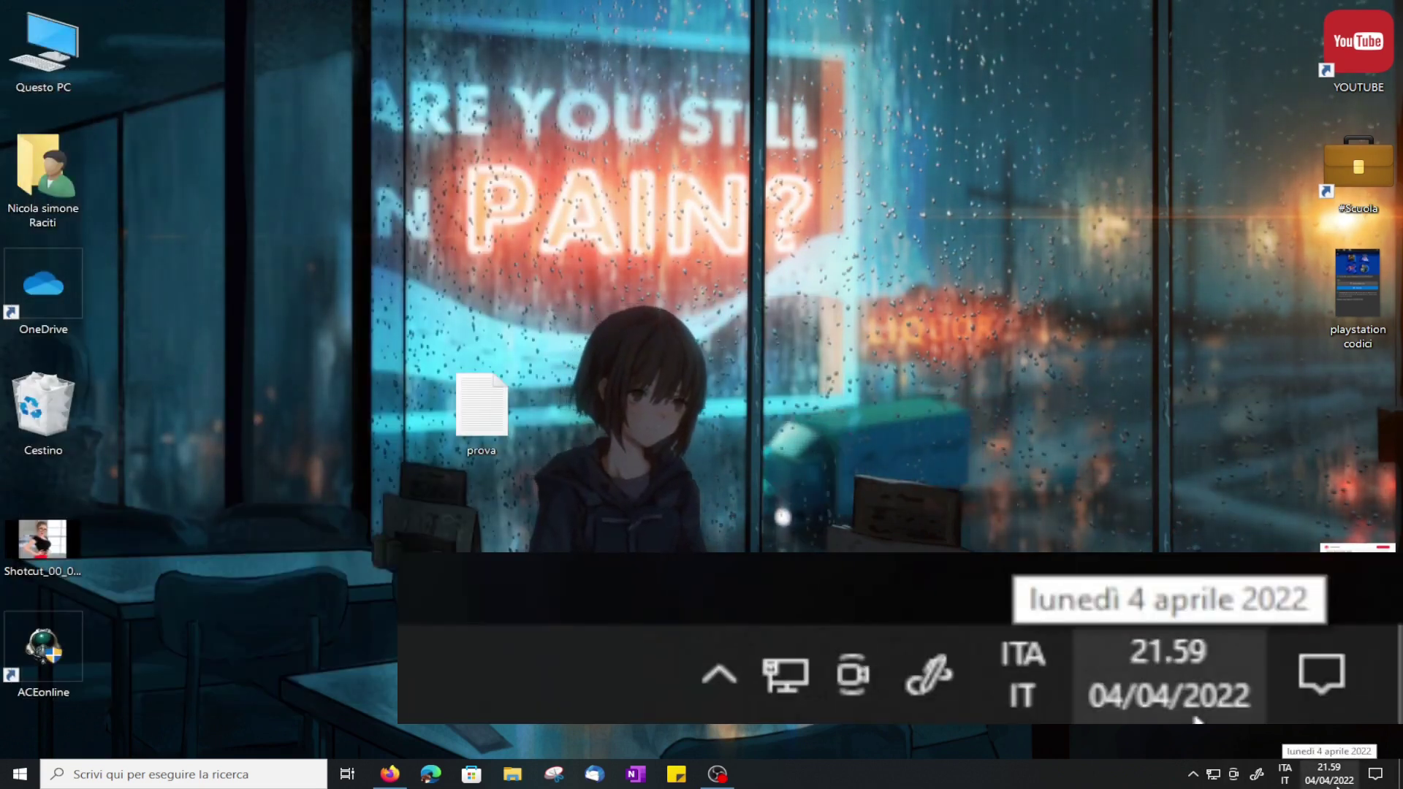
right_click(462, 428)
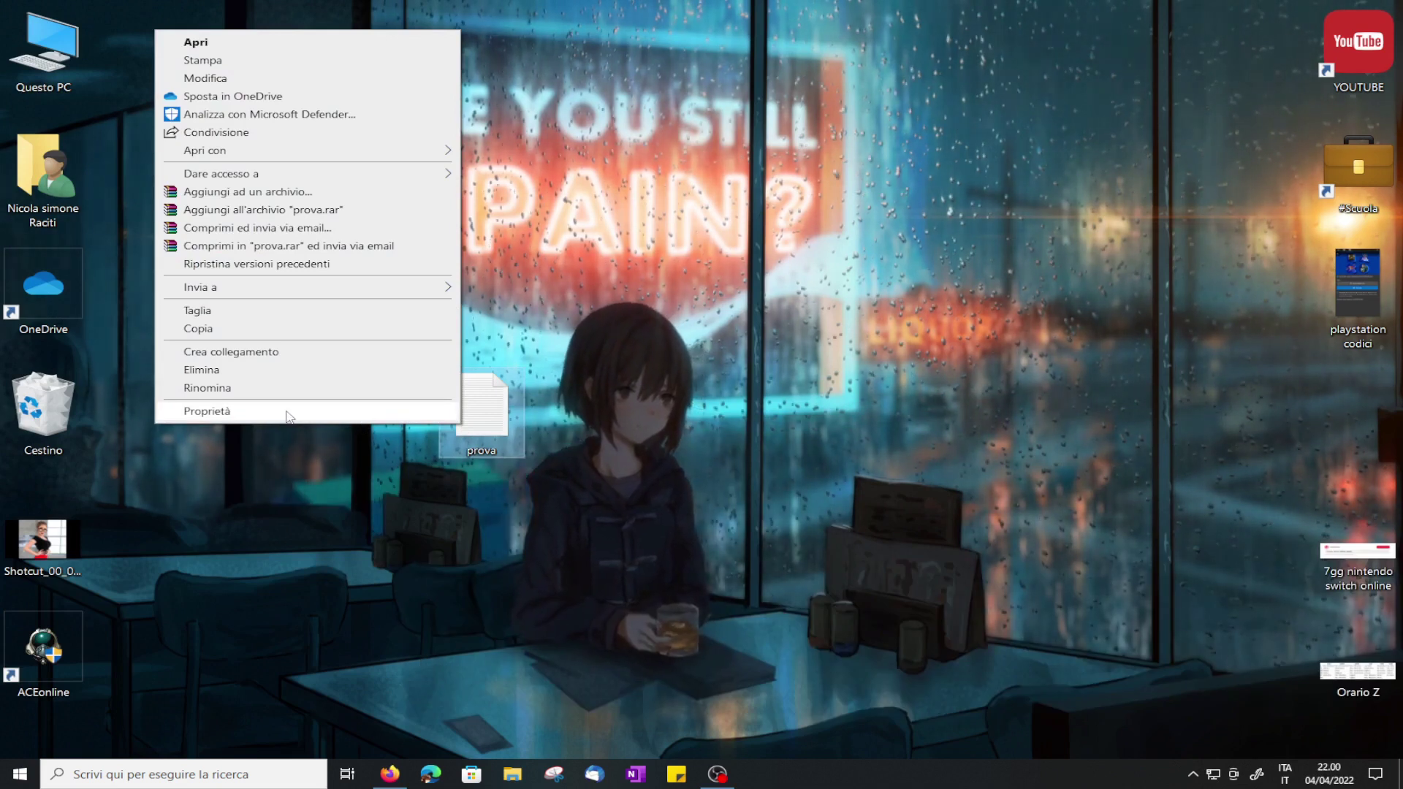
click(256, 412)
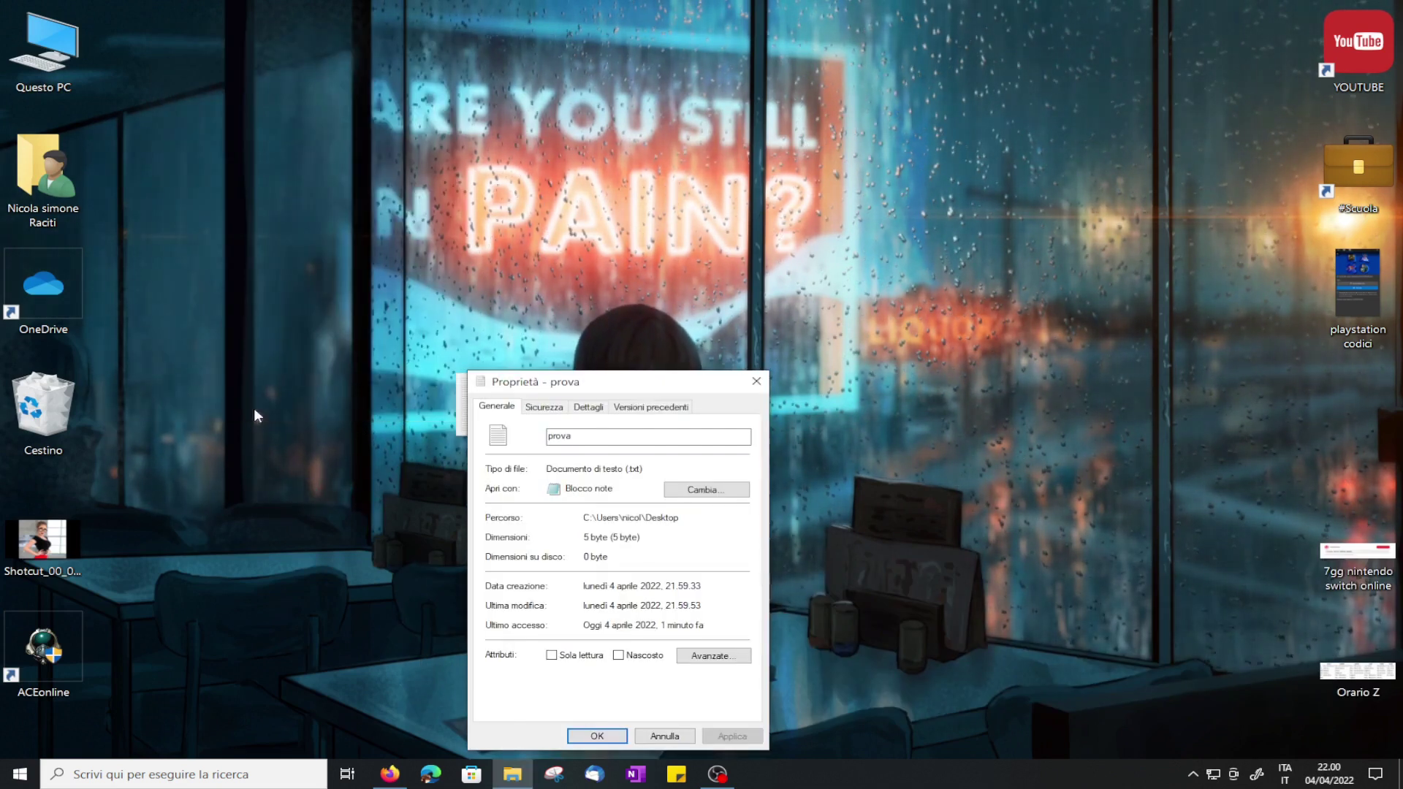
drag(634, 393, 755, 73)
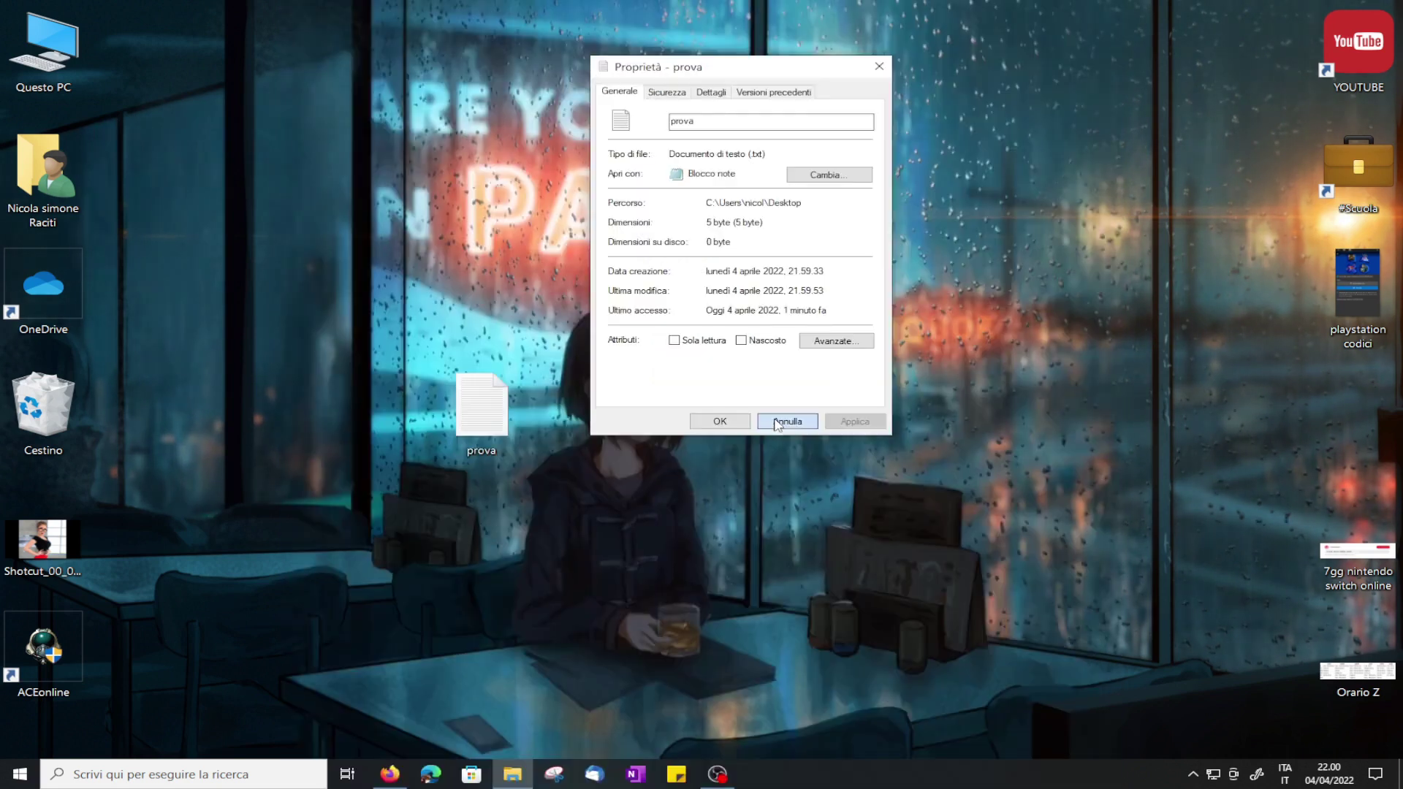
click(776, 419)
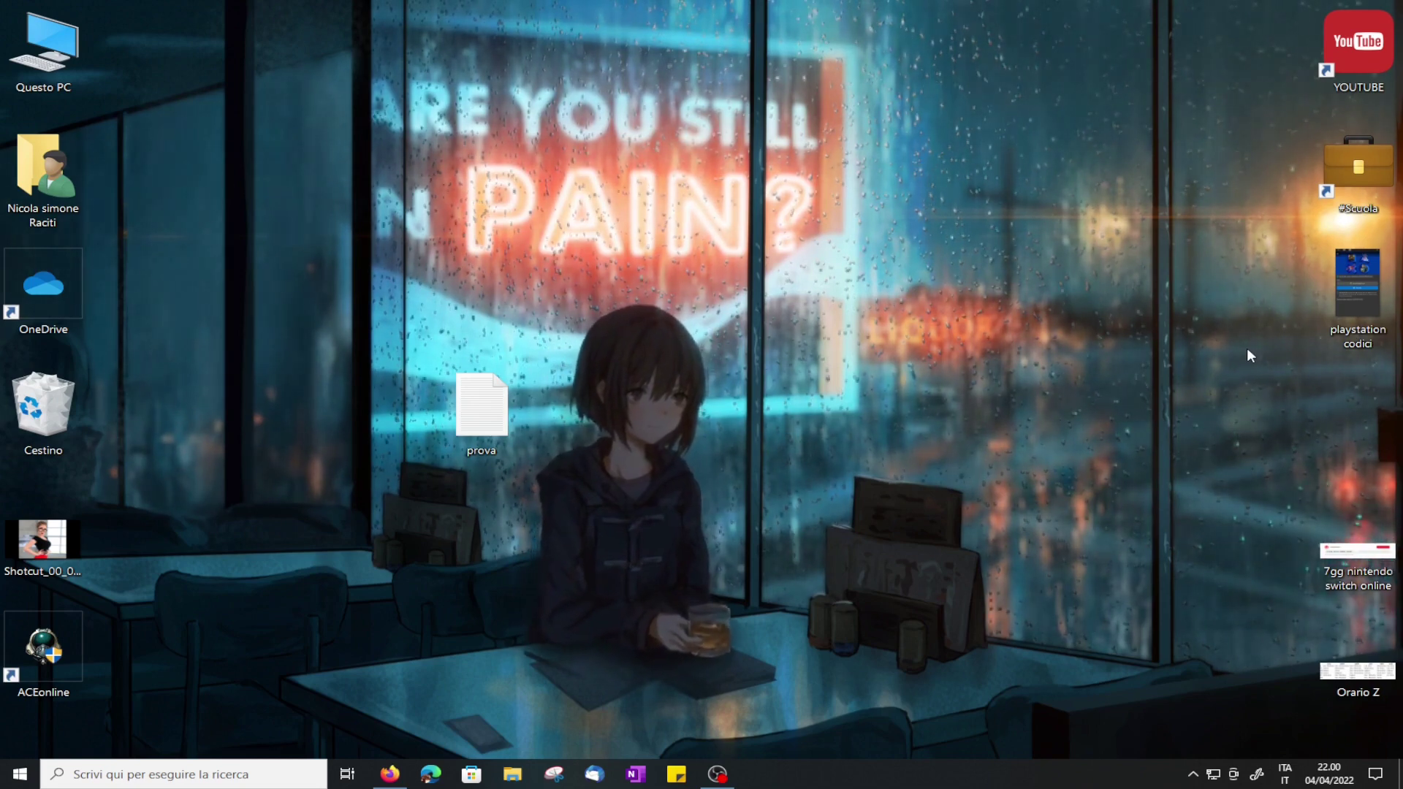
Step: In Firefox, open the bookmarked NirSoft BulkFileChanger page and download the 64-bit zip version
click(389, 774)
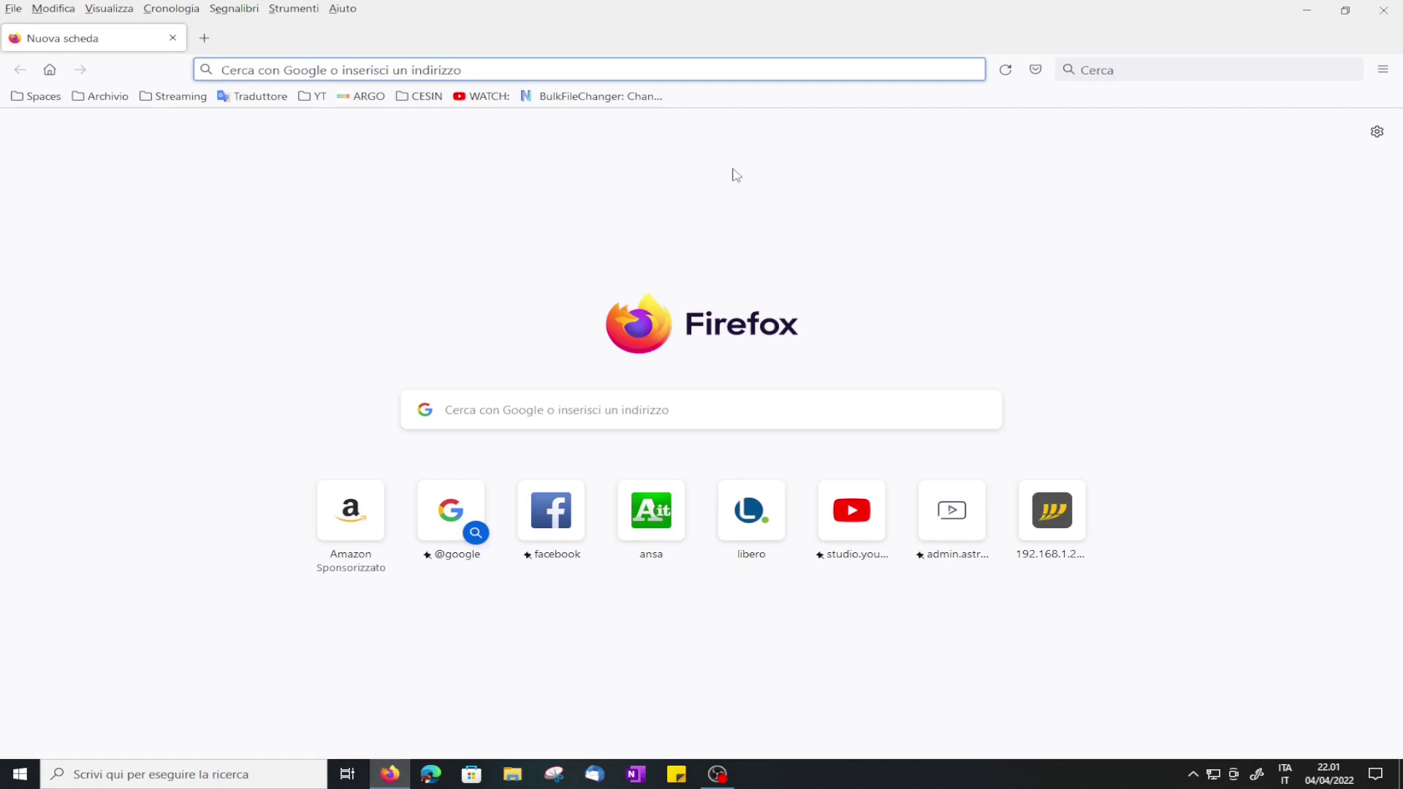
click(596, 96)
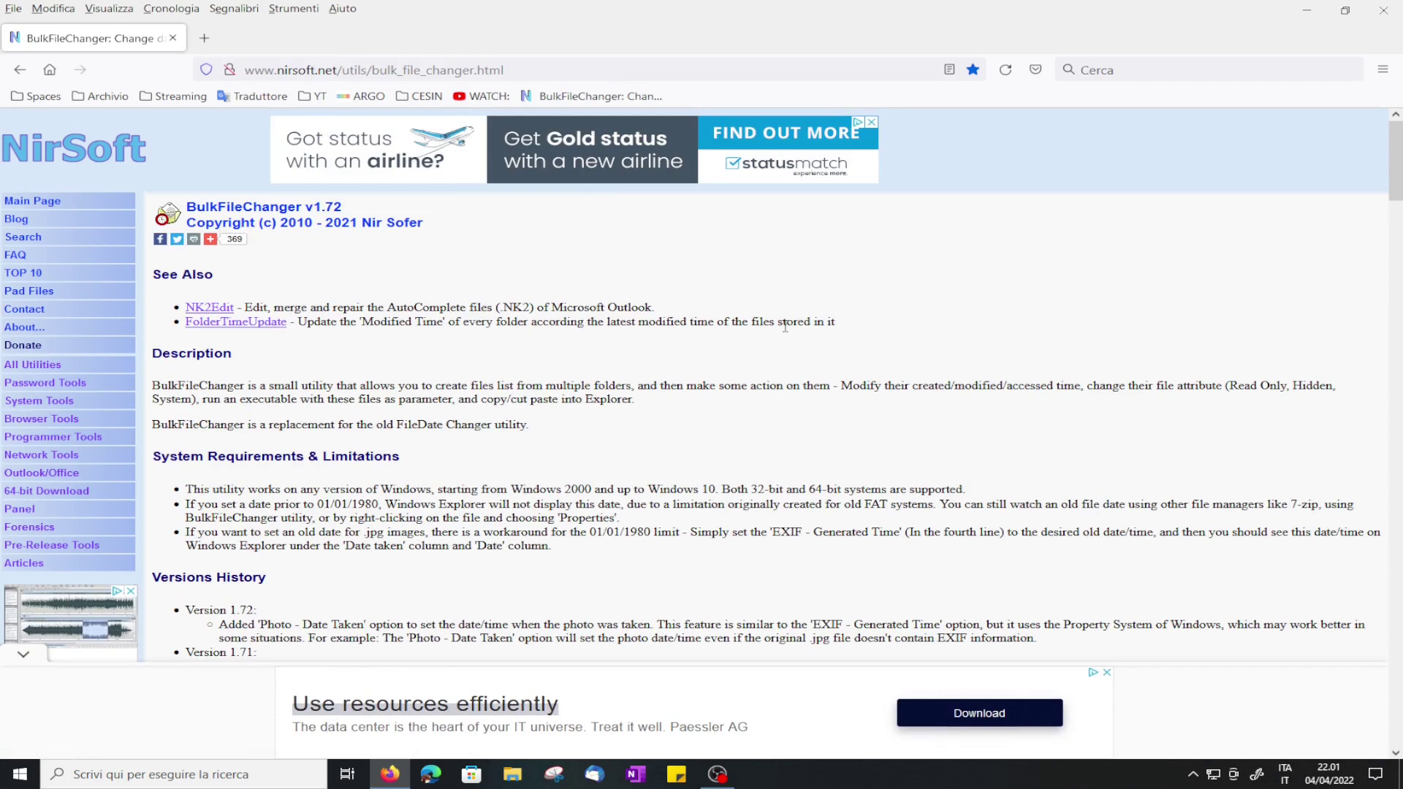
scroll(634, 520, down, 20)
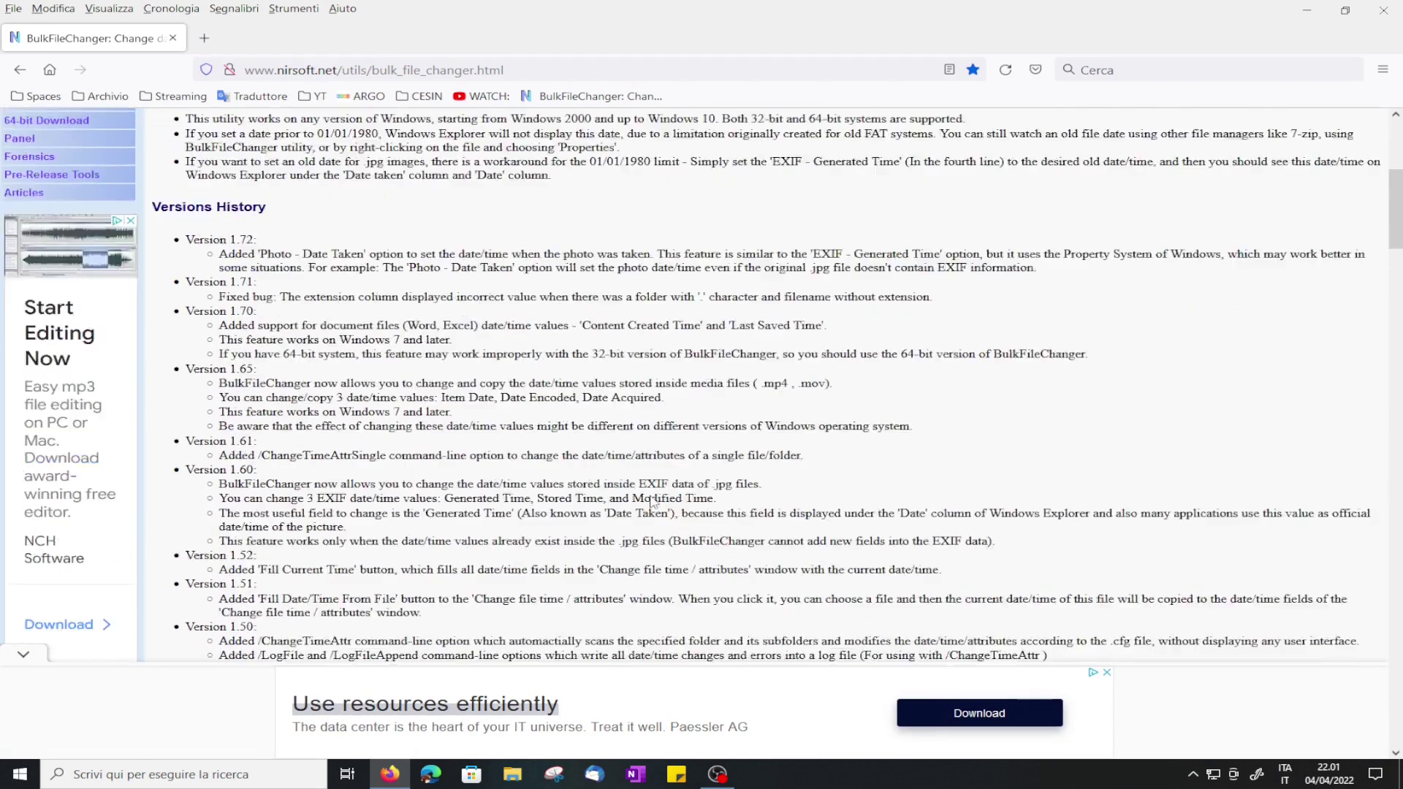
scroll(640, 477, down, 20)
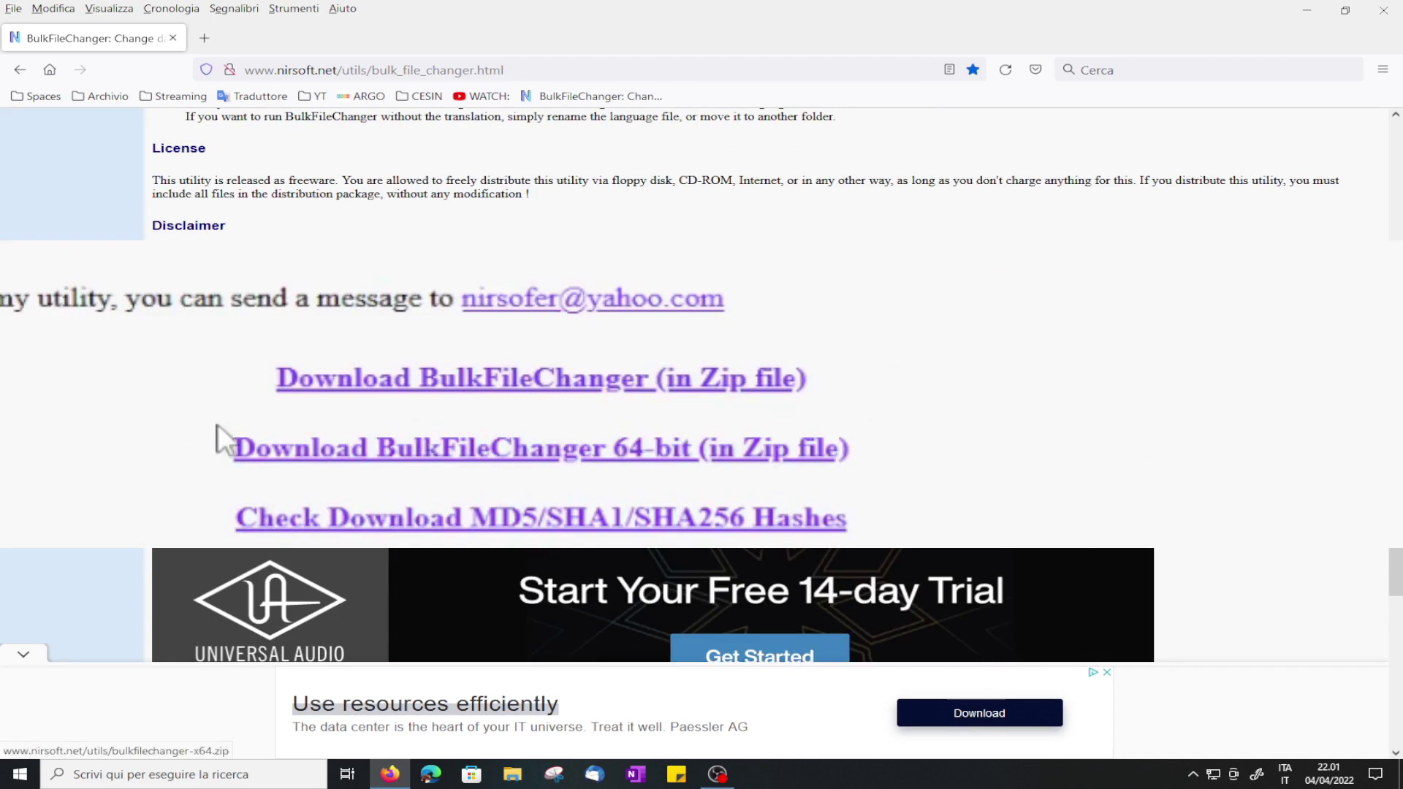
click(647, 447)
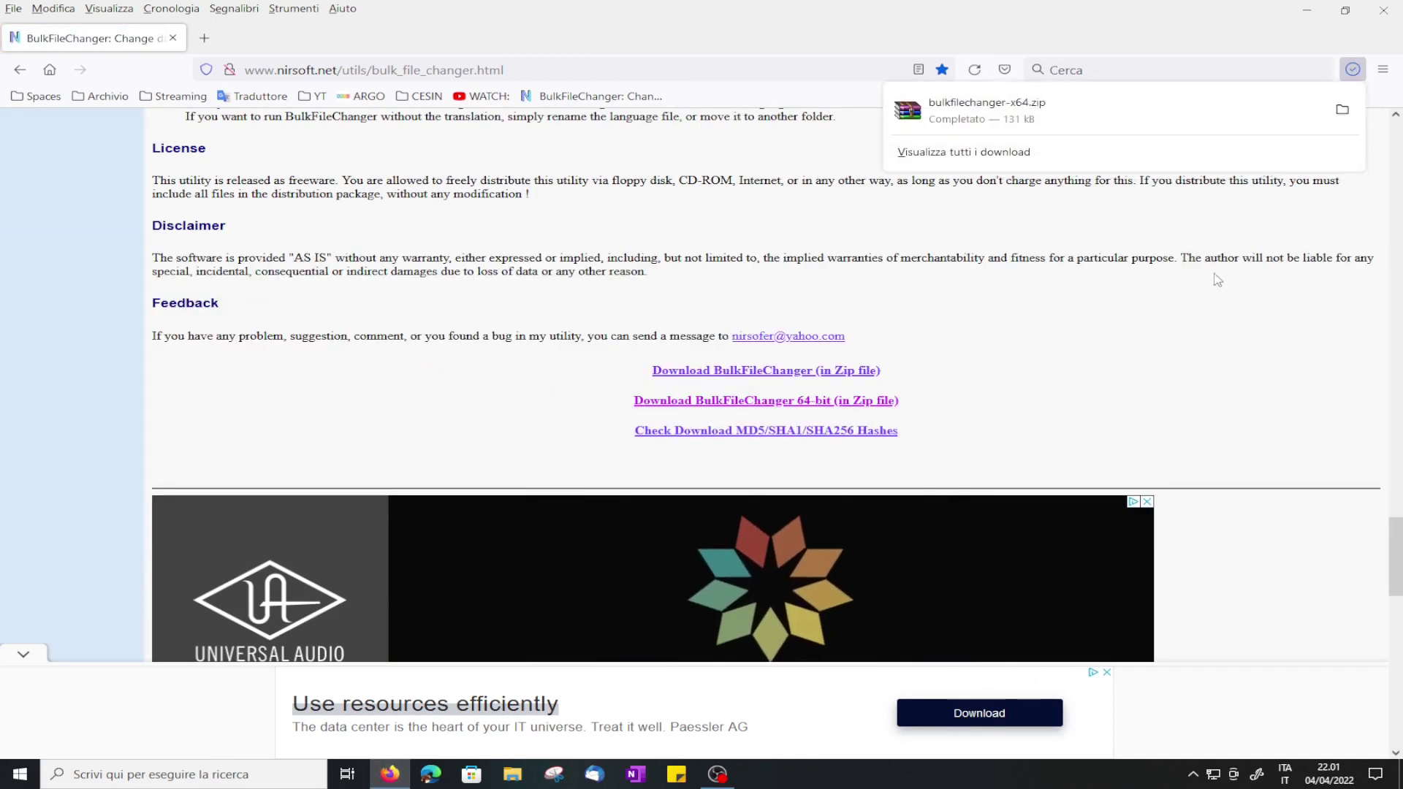
Step: Extract the downloaded bulkfilechanger-x64 archive into its own folder and launch BulkFileChanger from it
click(1342, 109)
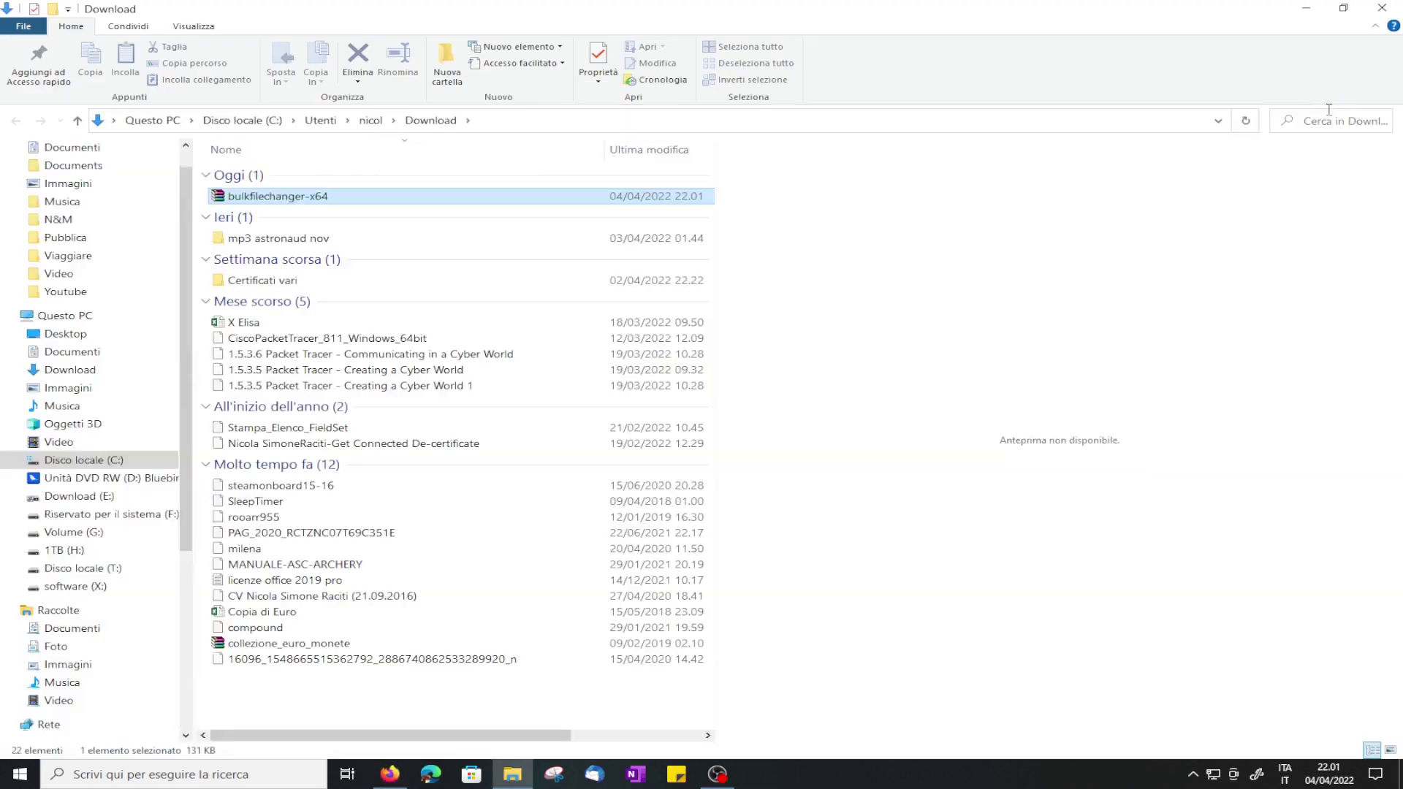
right_click(283, 201)
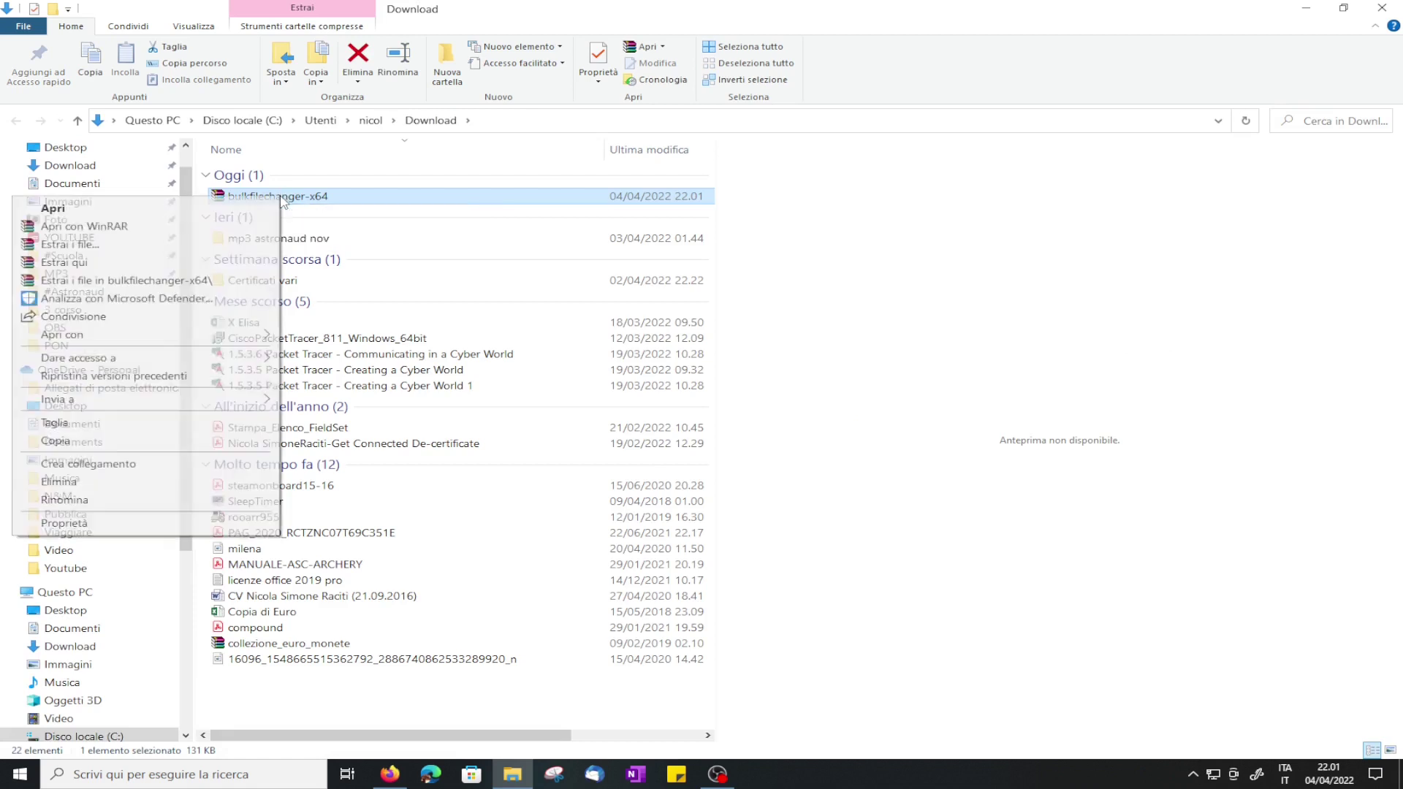
click(120, 281)
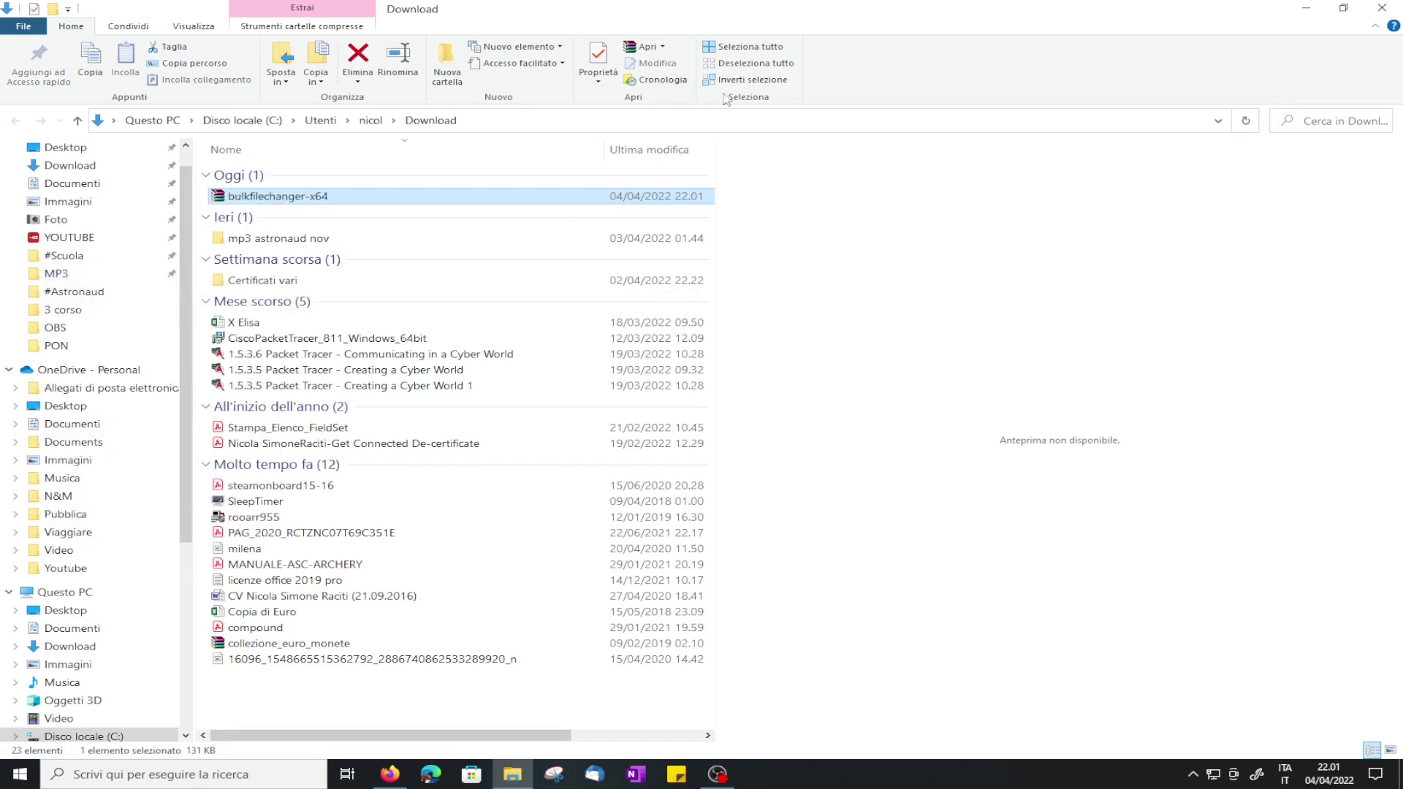
double_click(285, 210)
click(285, 191)
double_click(285, 191)
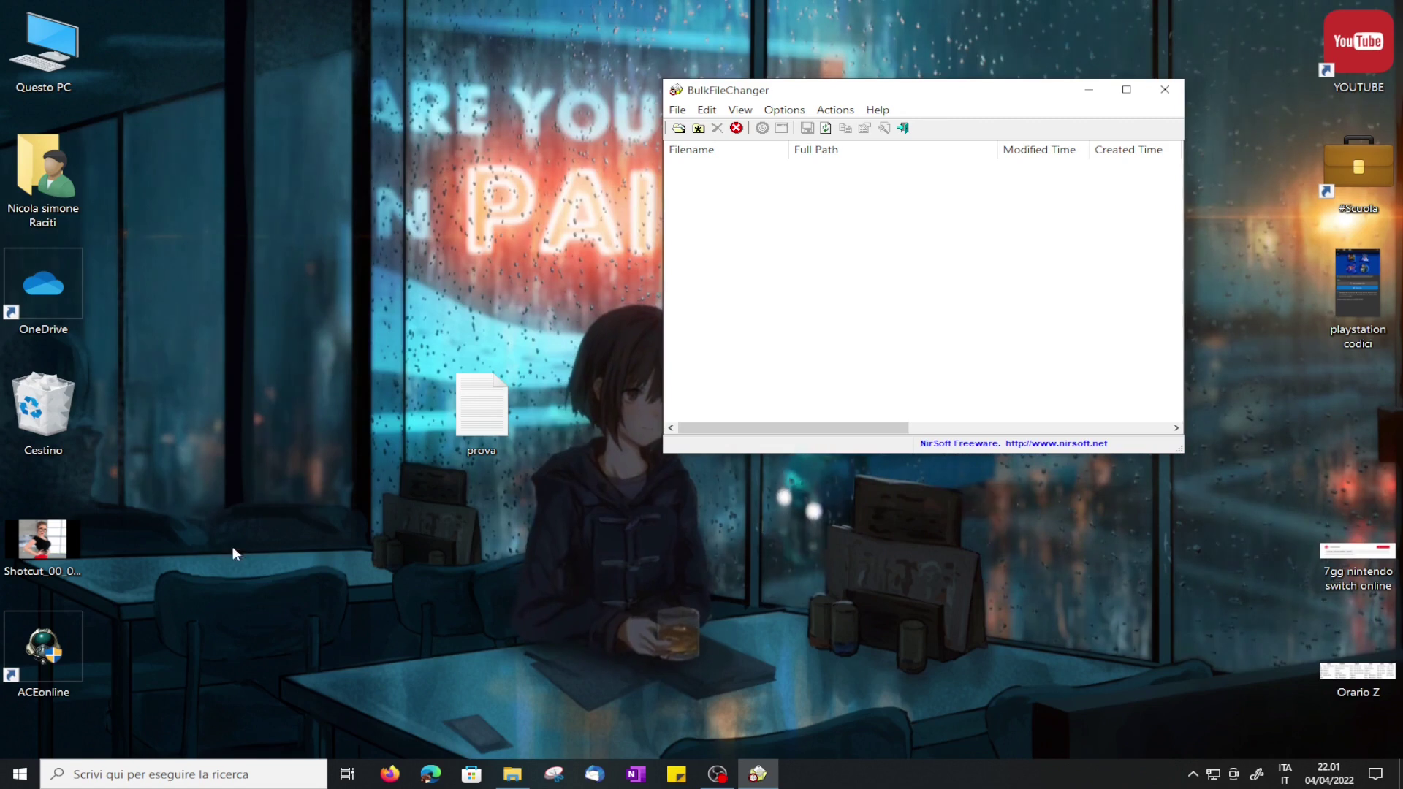
Step: Add the prova file from the Desktop to the BulkFileChanger list and select it
click(679, 128)
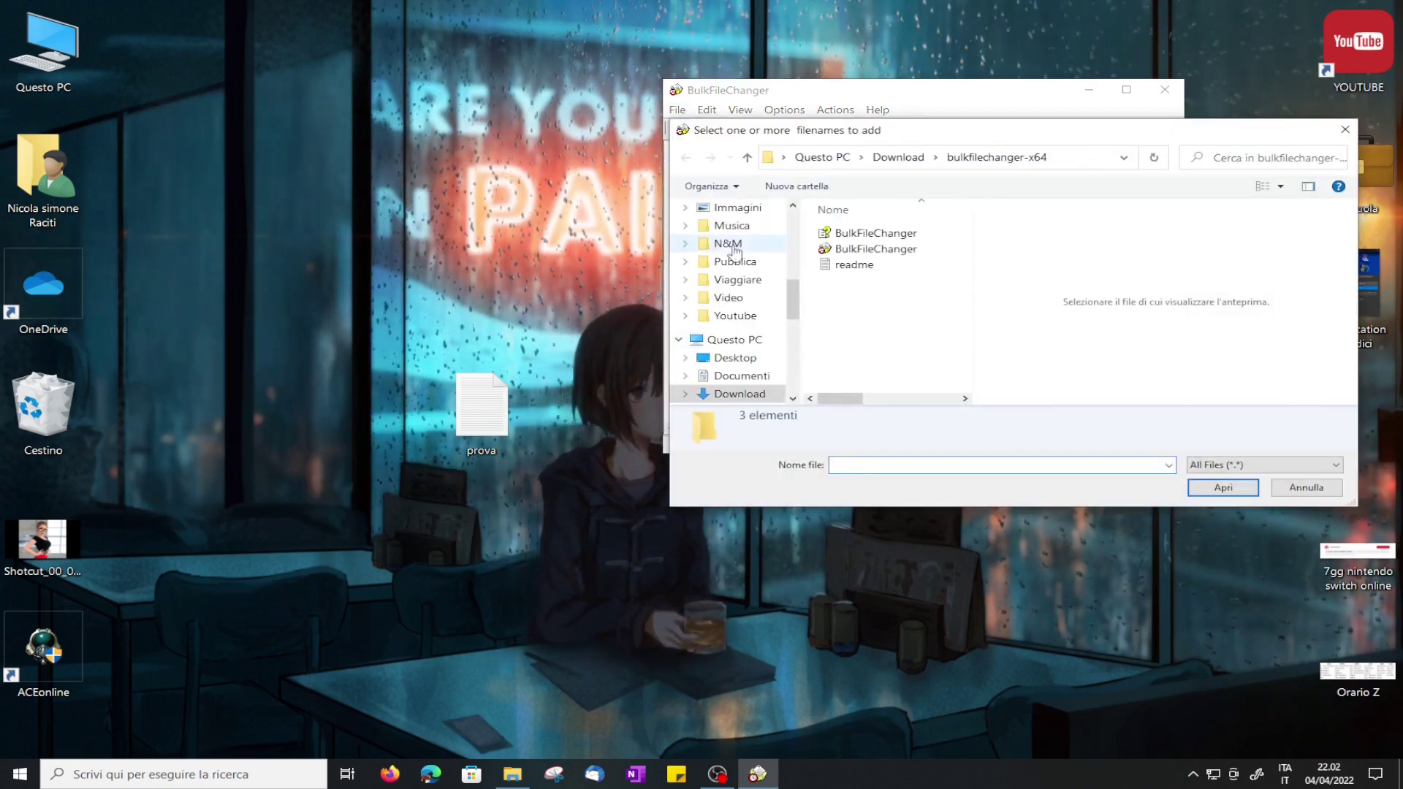
click(734, 375)
click(743, 356)
click(855, 297)
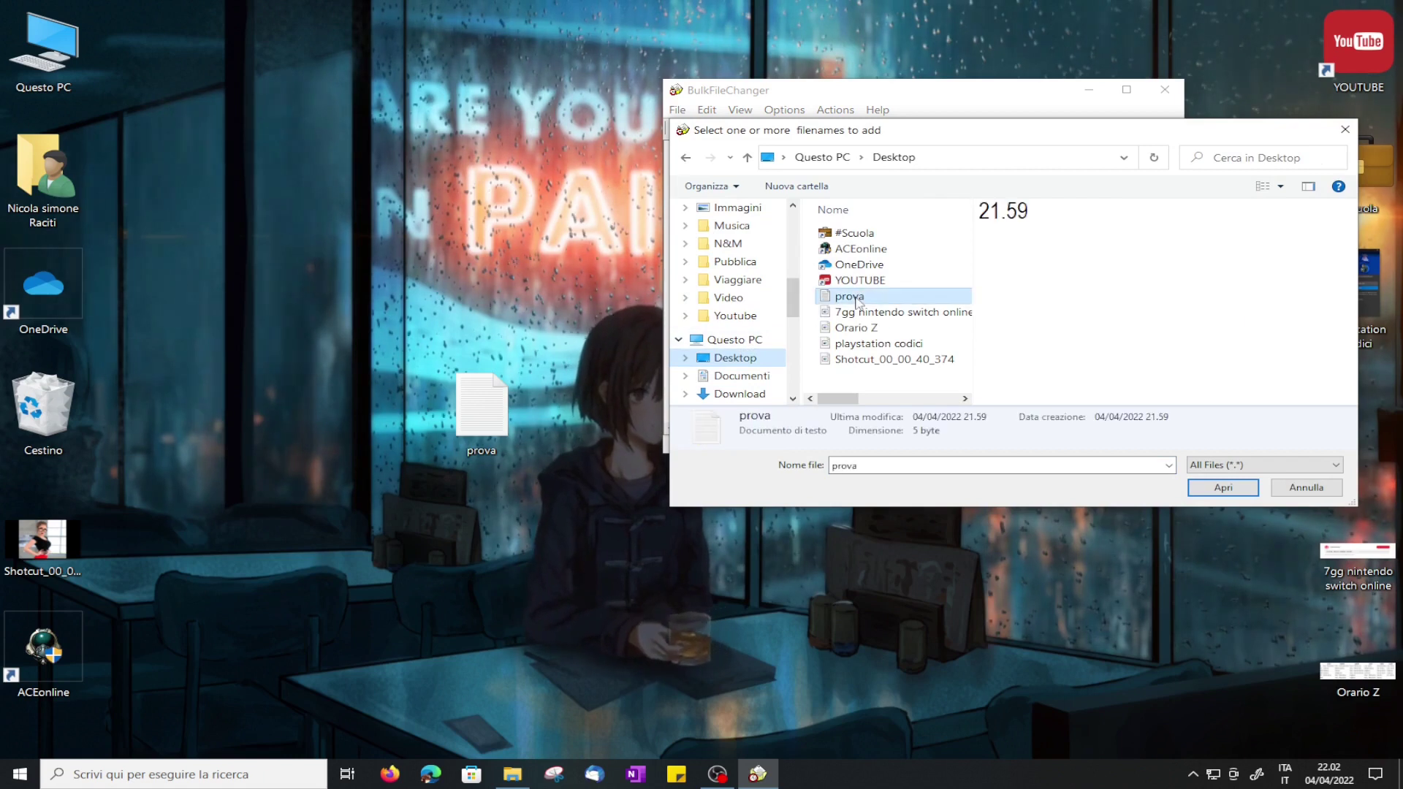
click(1210, 487)
click(710, 168)
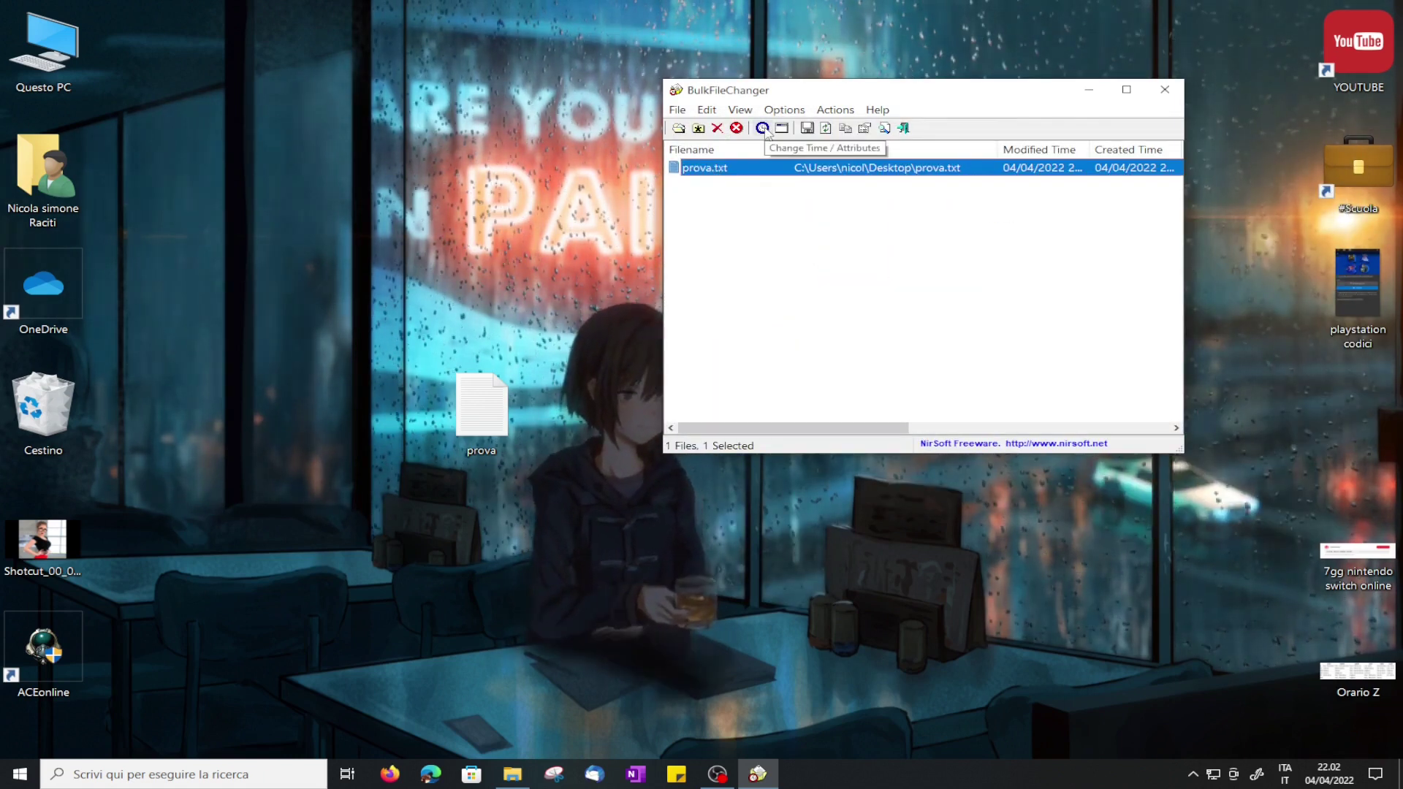
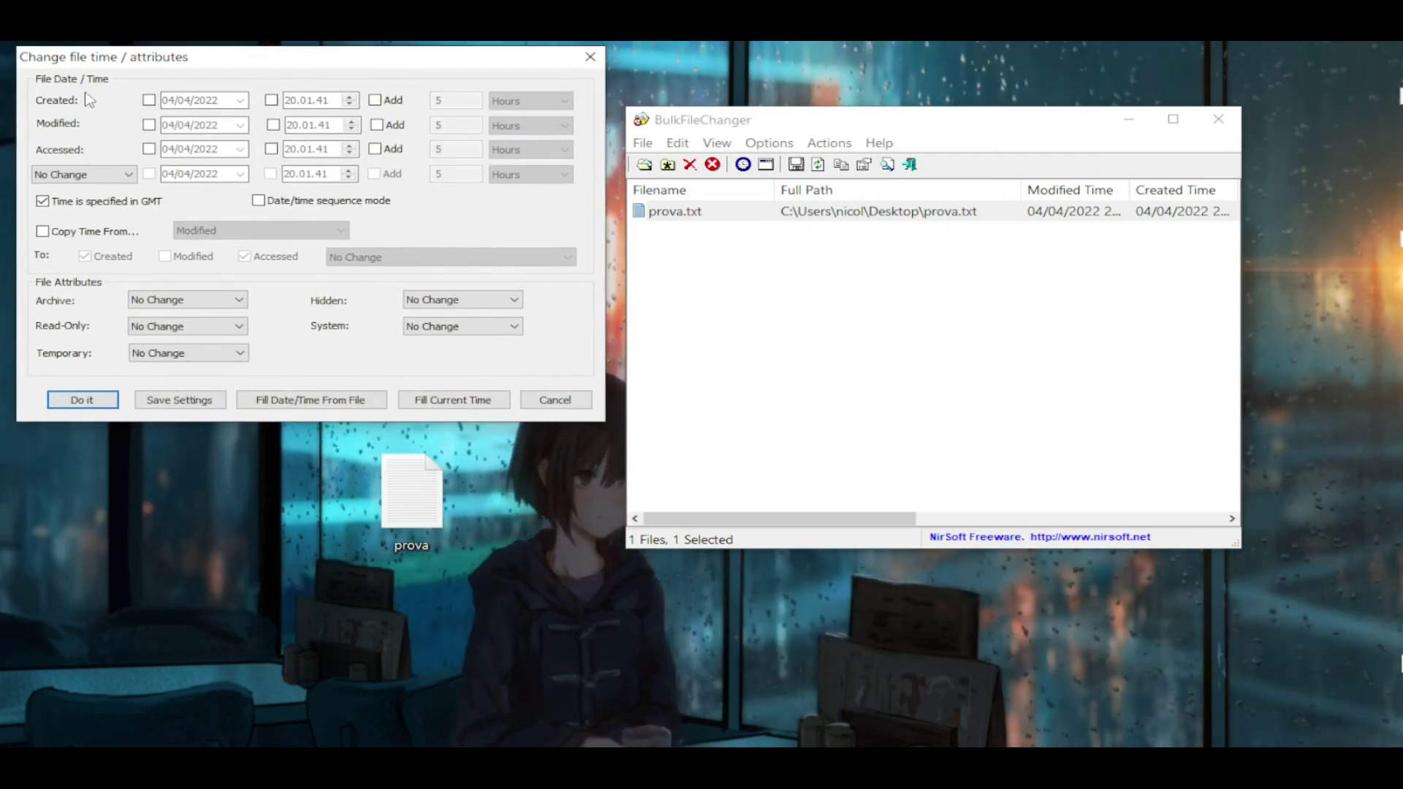
Step: Enable changing the Created date for prova.txt and capture its original properties window with the Snipping Tool for comparison
click(150, 101)
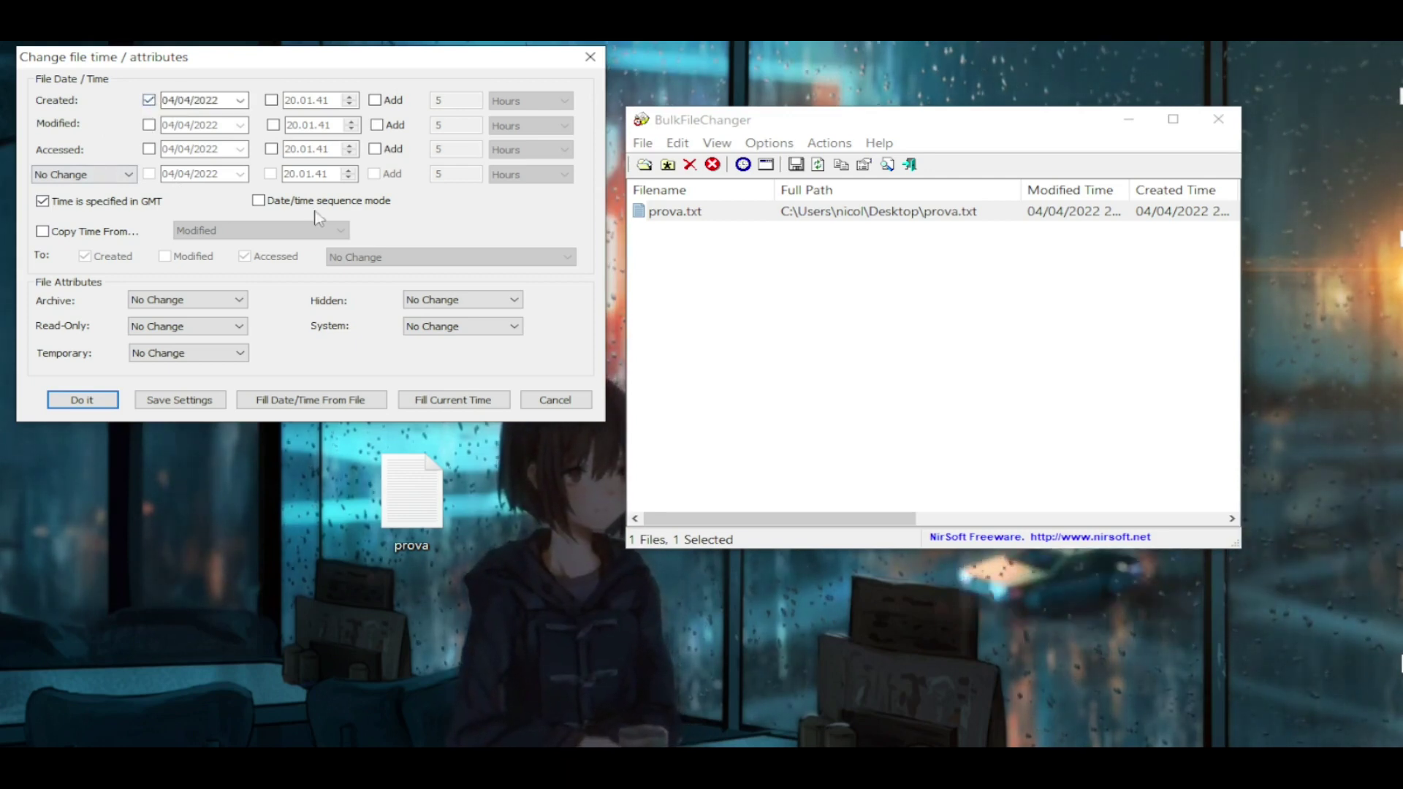
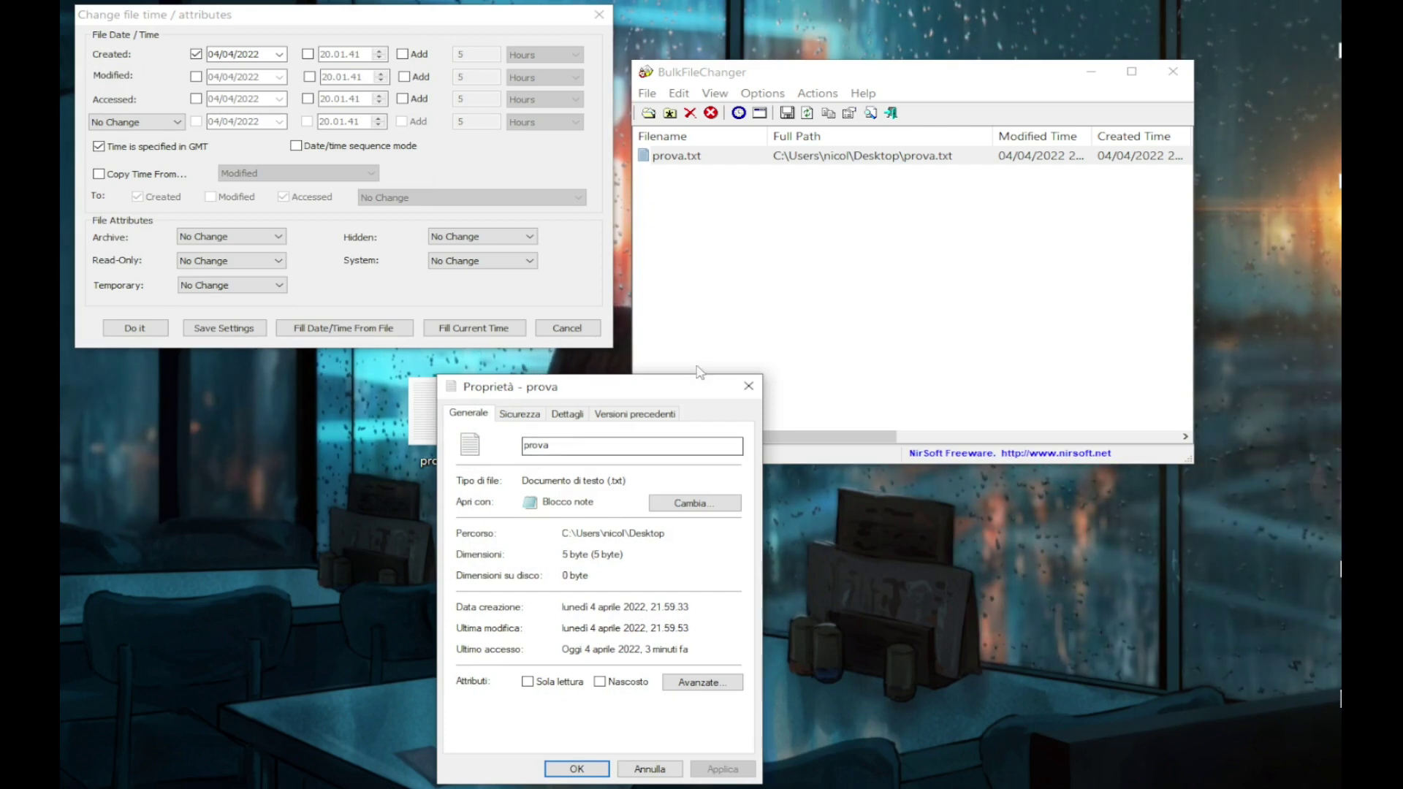
drag(670, 386, 544, 360)
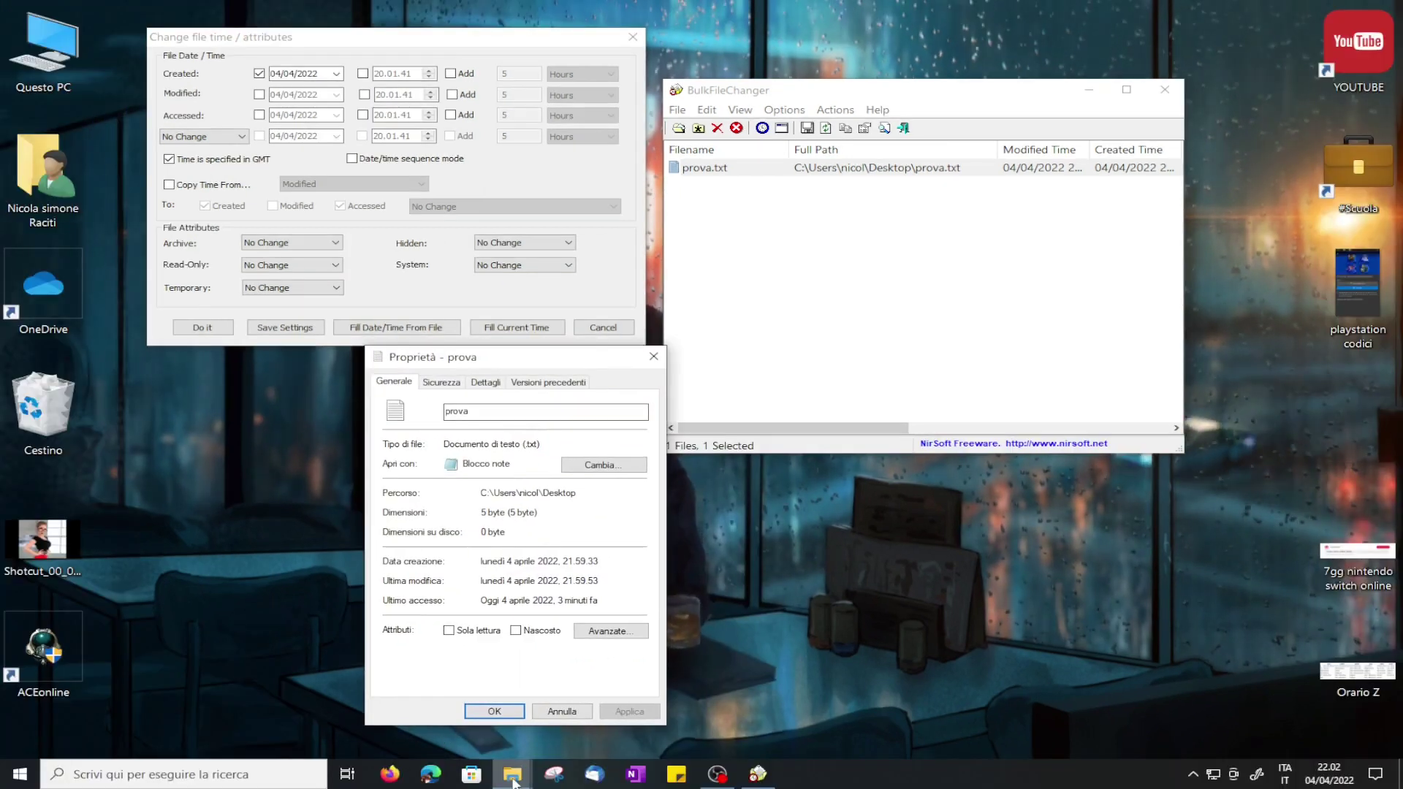
click(554, 774)
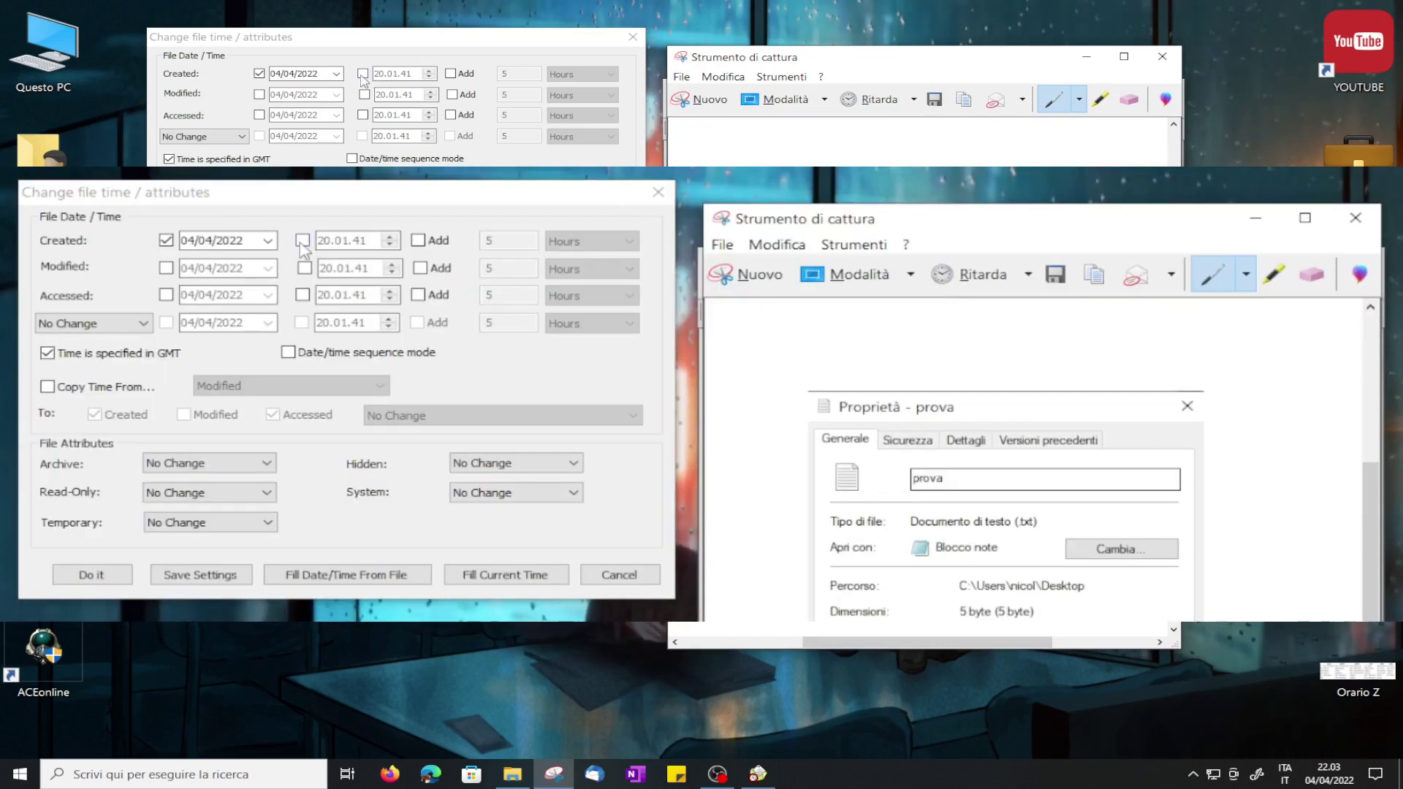
Step: Apply 04/04/2022 to prova.txt with times 07.01.41 for Created, 18.01.41 for Modified and 20.01.41 for Accessed, specified in GMT
click(302, 241)
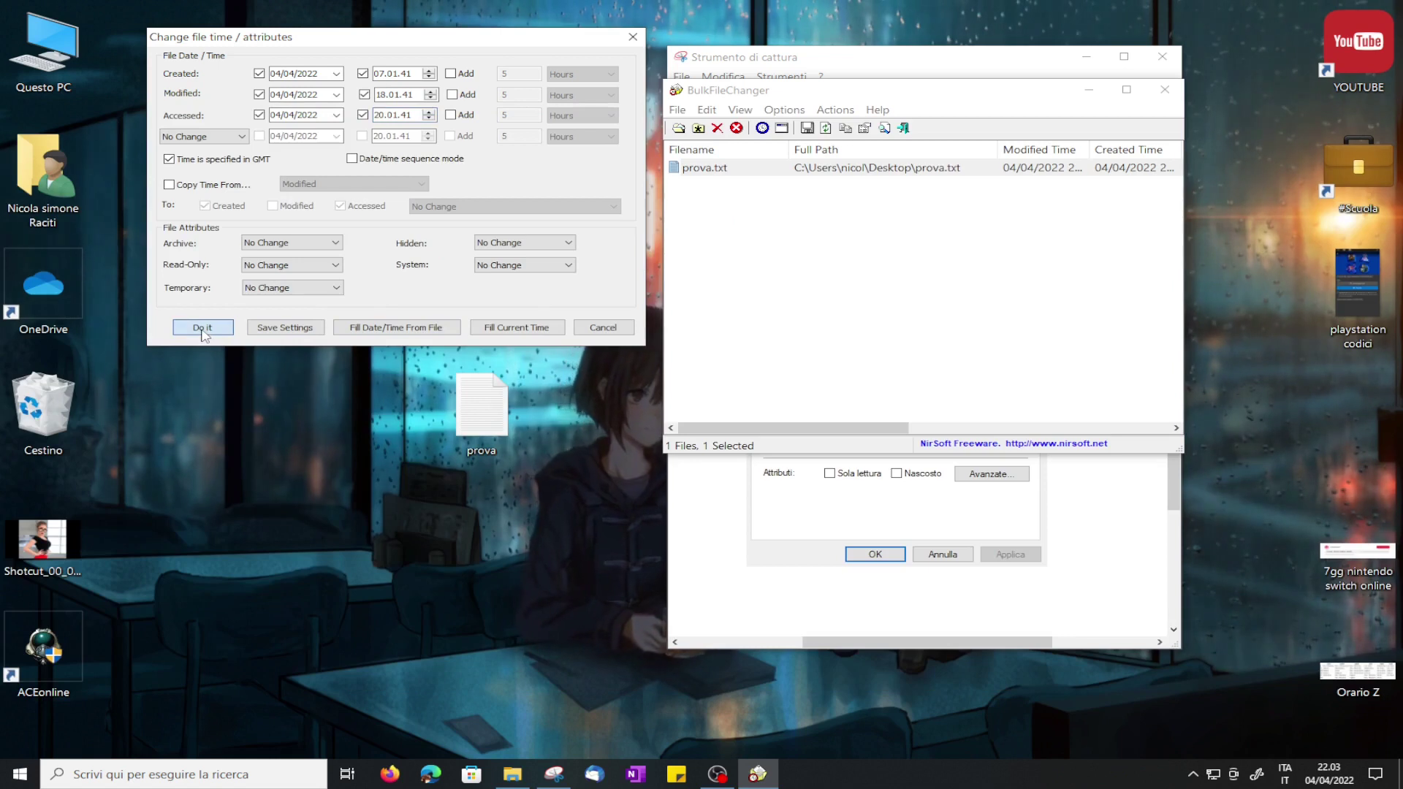
click(201, 328)
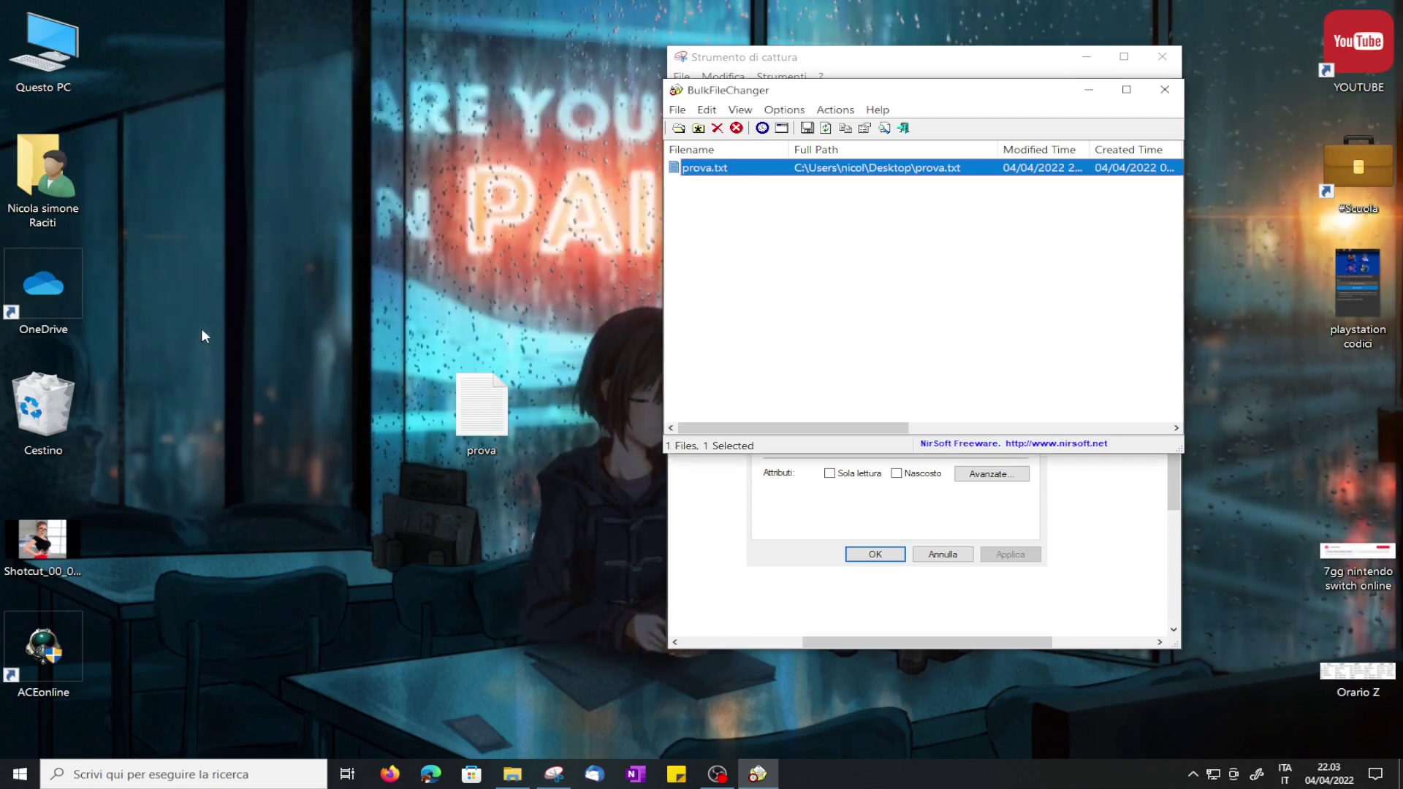
Step: Open the prova file's properties again and place them beside the captured original to compare the timestamps
right_click(507, 418)
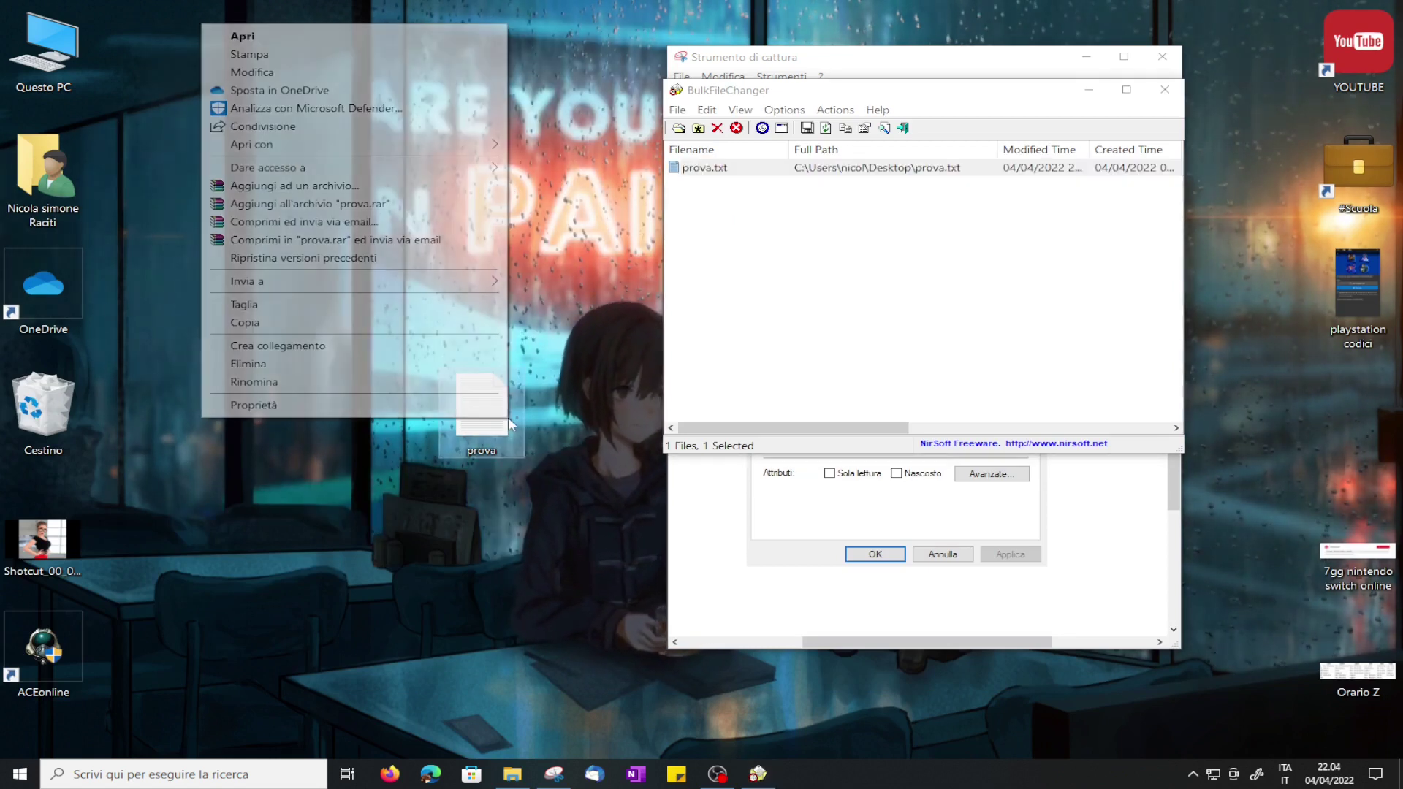
click(278, 403)
click(831, 64)
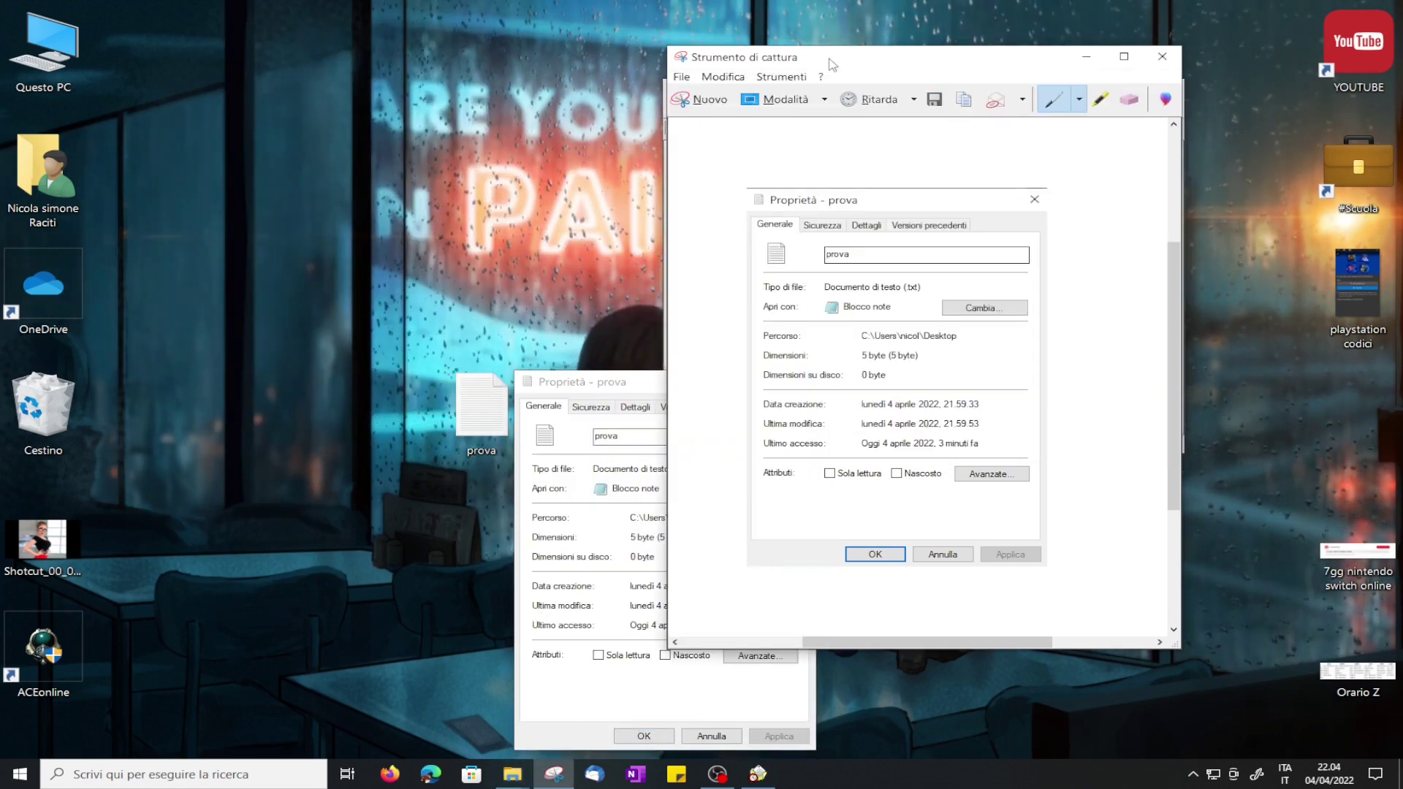
drag(632, 395, 556, 209)
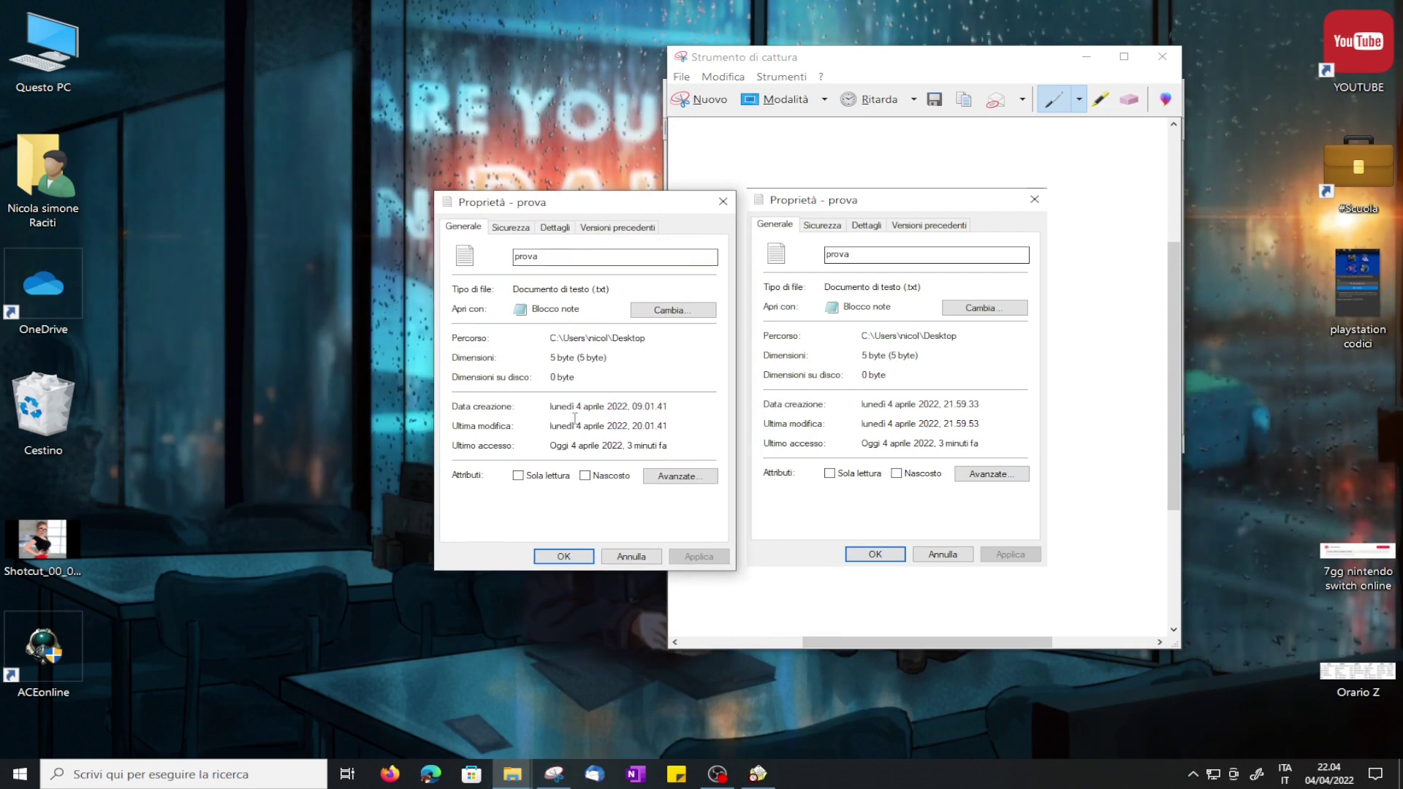
Step: Compare the new creation time with the original, underlining the original creation time in the capture and starting to mark the modification time
drag(657, 407, 630, 407)
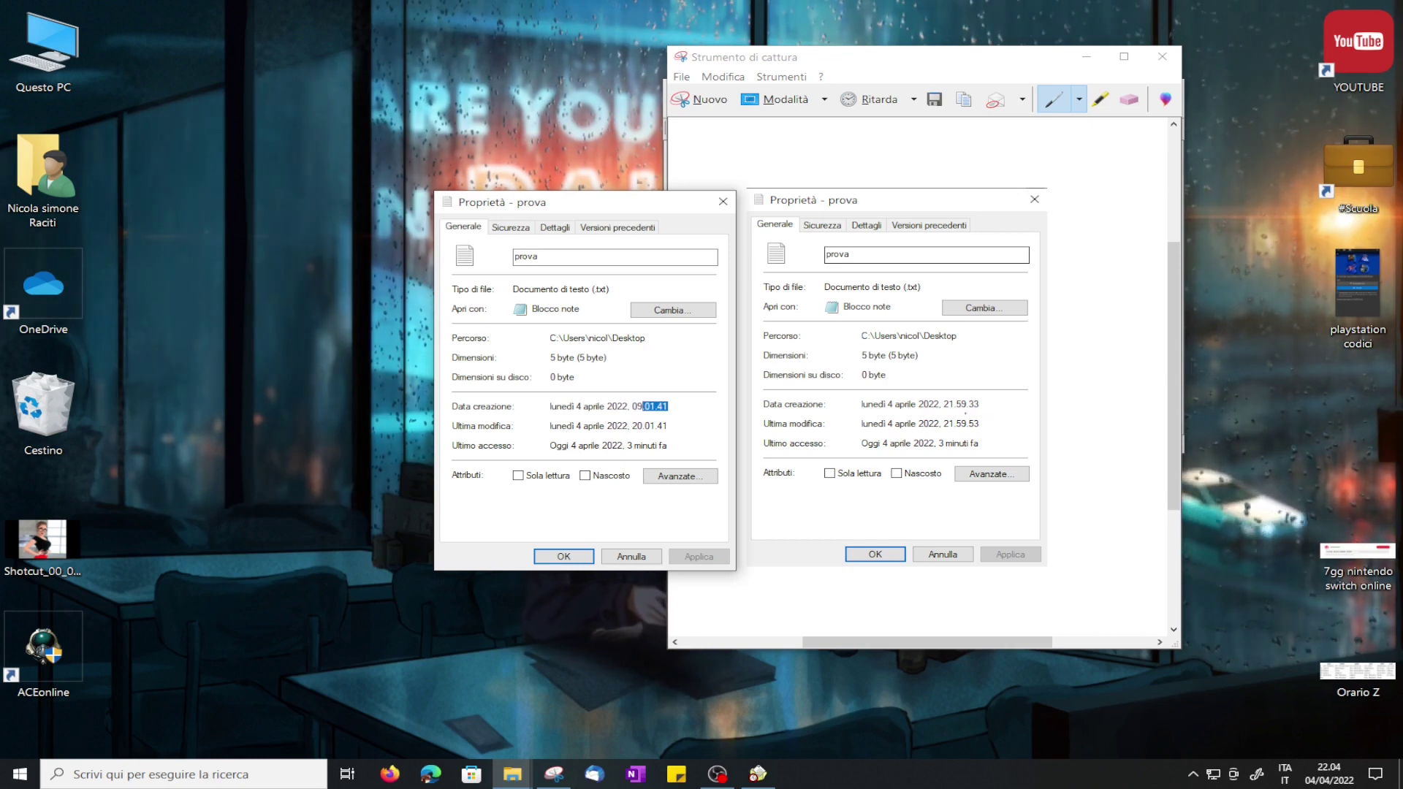
click(985, 411)
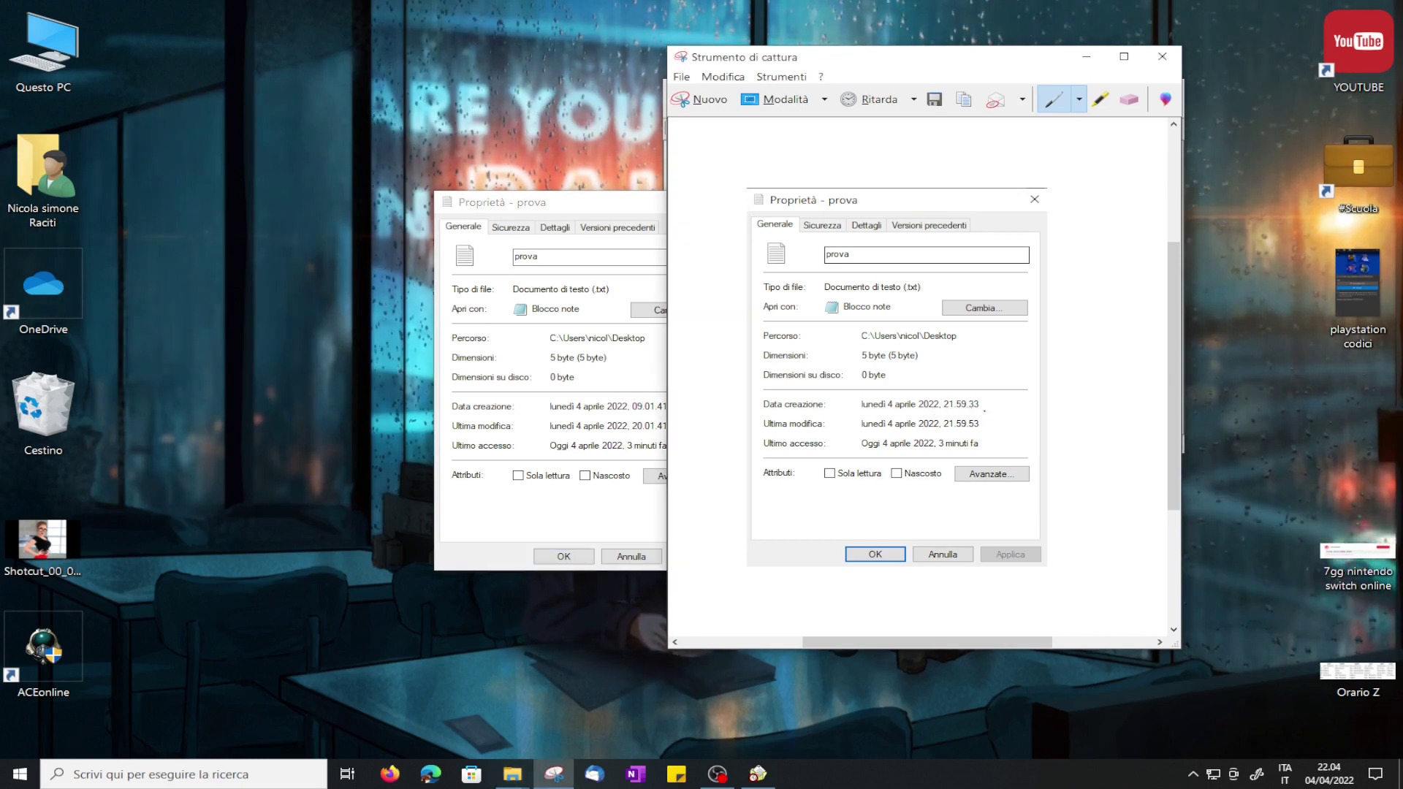
drag(599, 209, 518, 213)
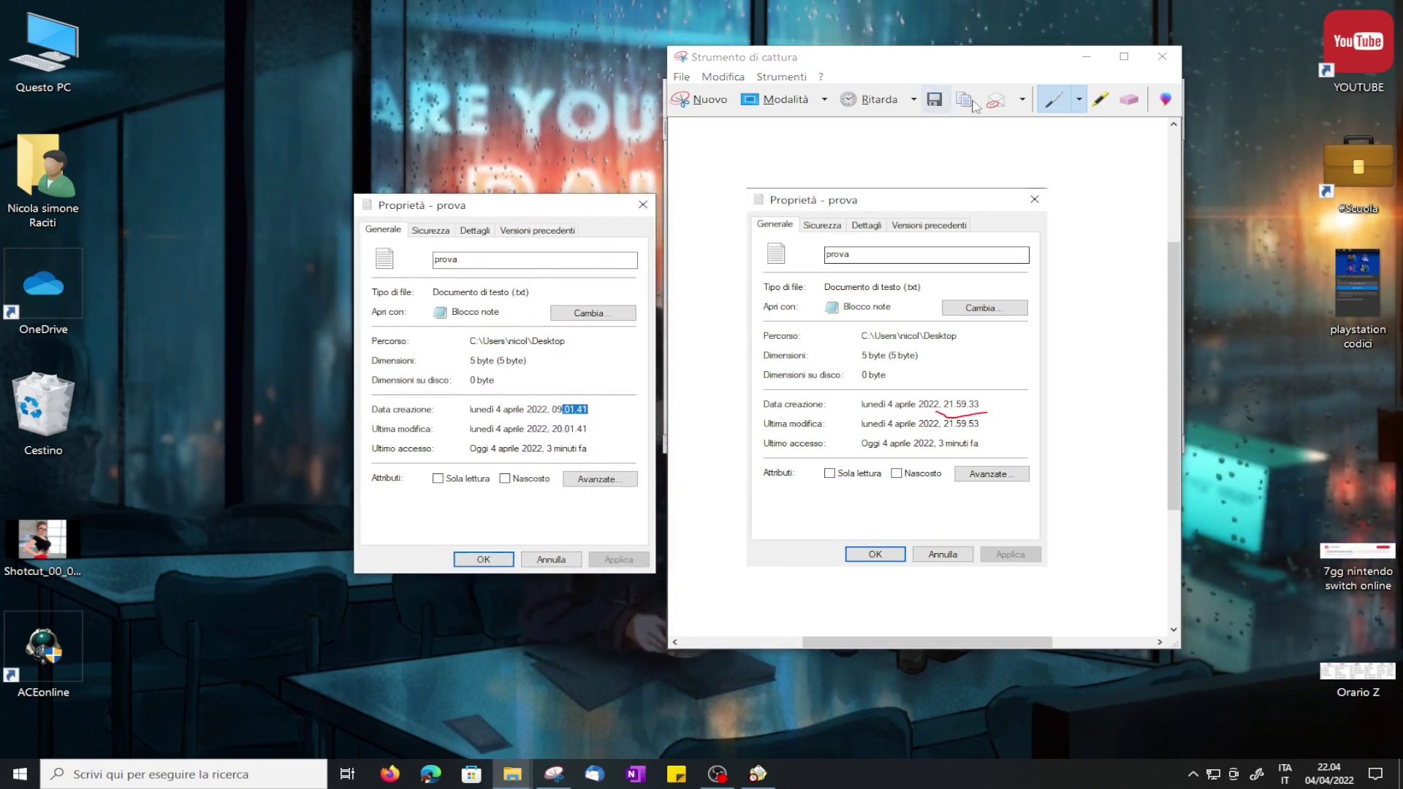
click(968, 432)
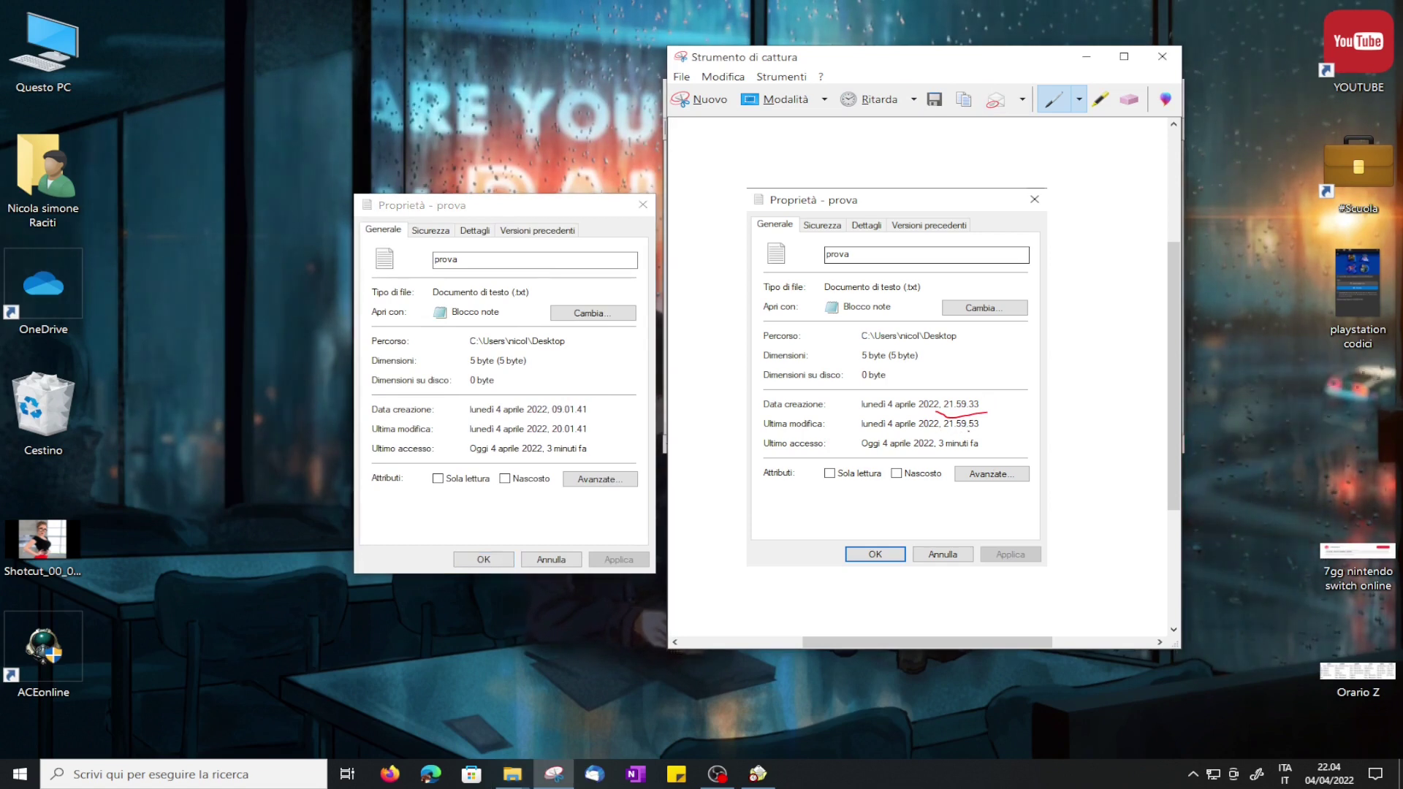